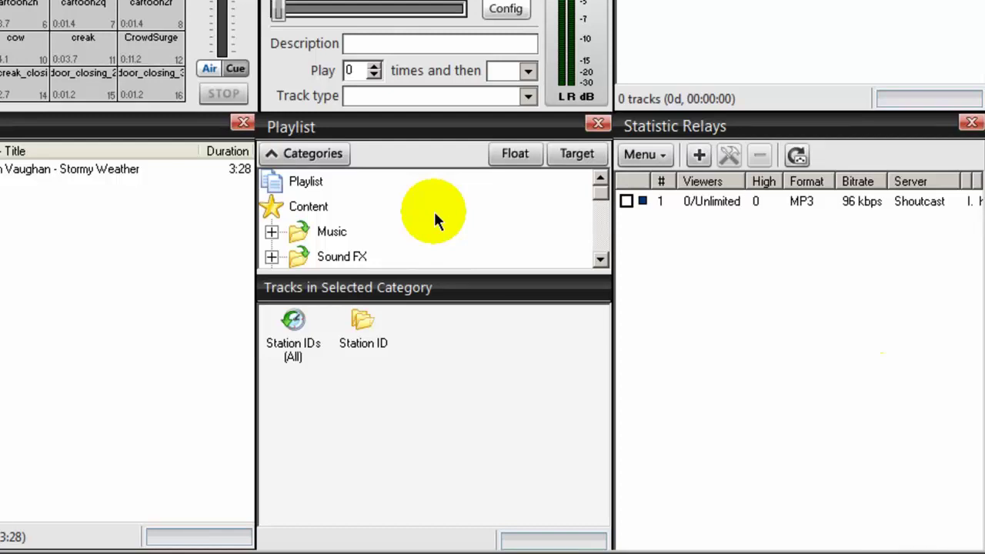
Expand Music and browse the Smooth Jazz, Acid Jazz and Classic Jazz tracks
click(271, 231)
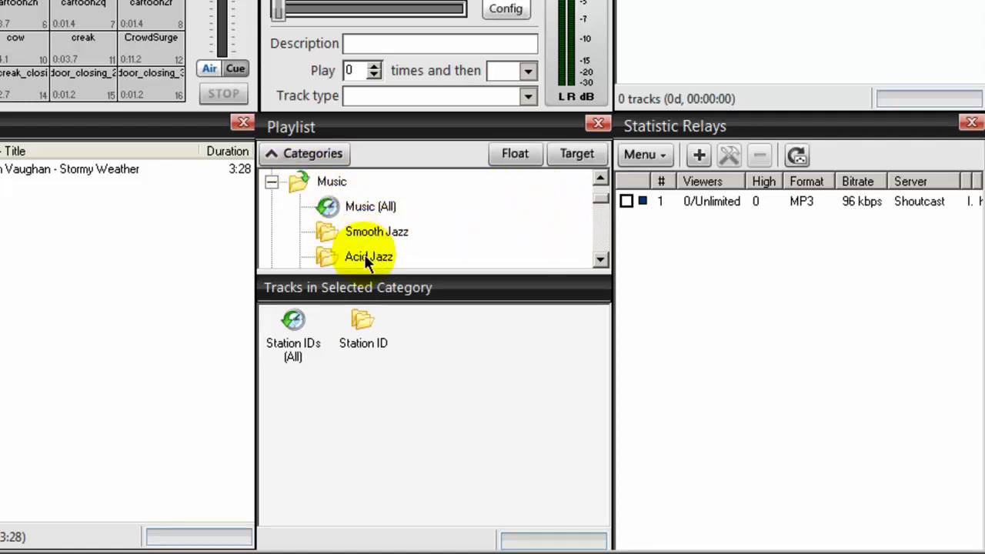
click(600, 260)
click(599, 261)
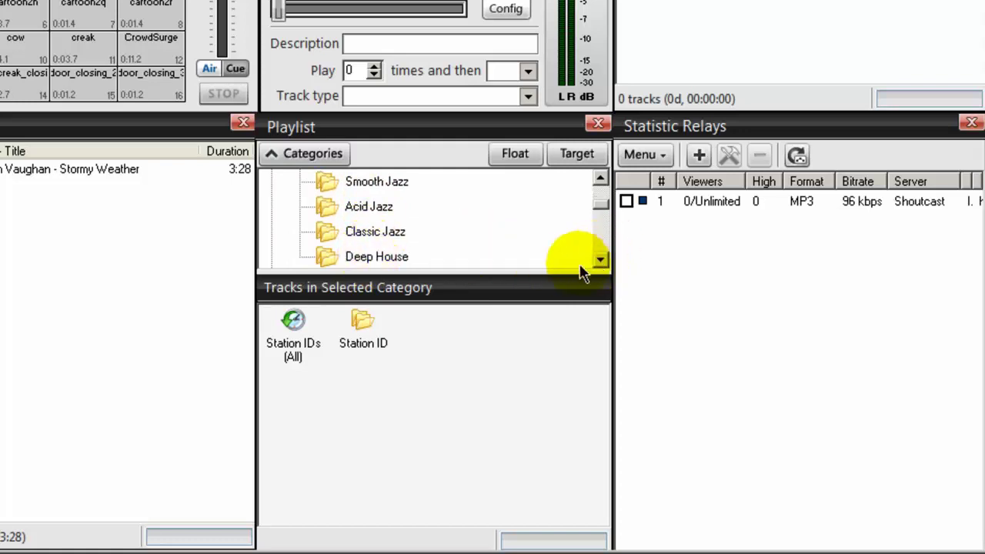
click(329, 182)
click(329, 210)
click(325, 231)
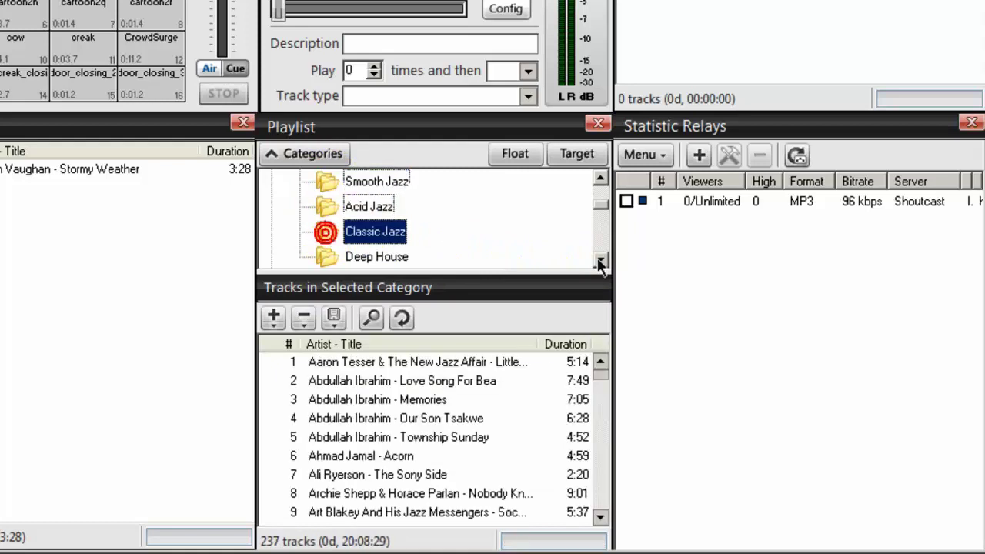
Expand Station IDs and list the 16 tracks in the Station ID category
click(601, 210)
click(599, 213)
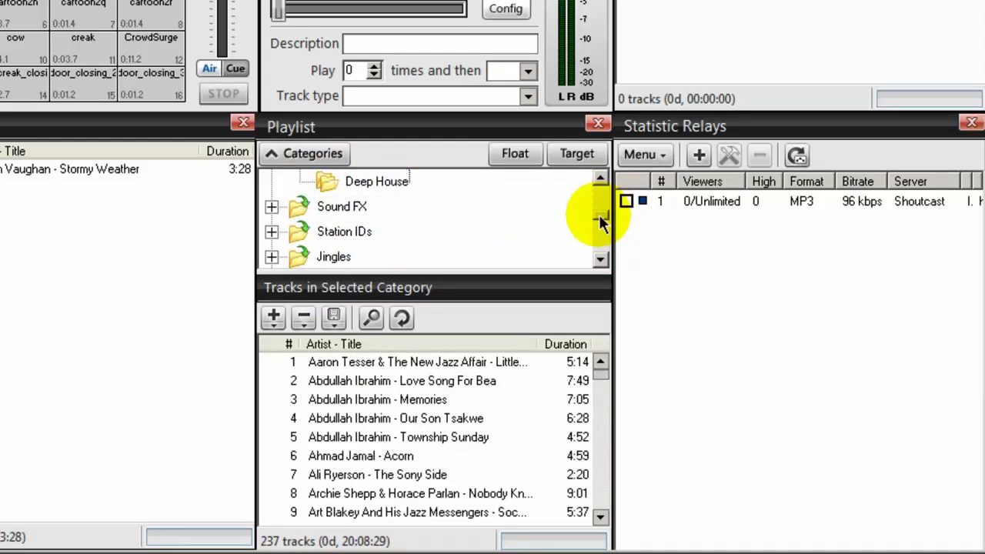
click(272, 231)
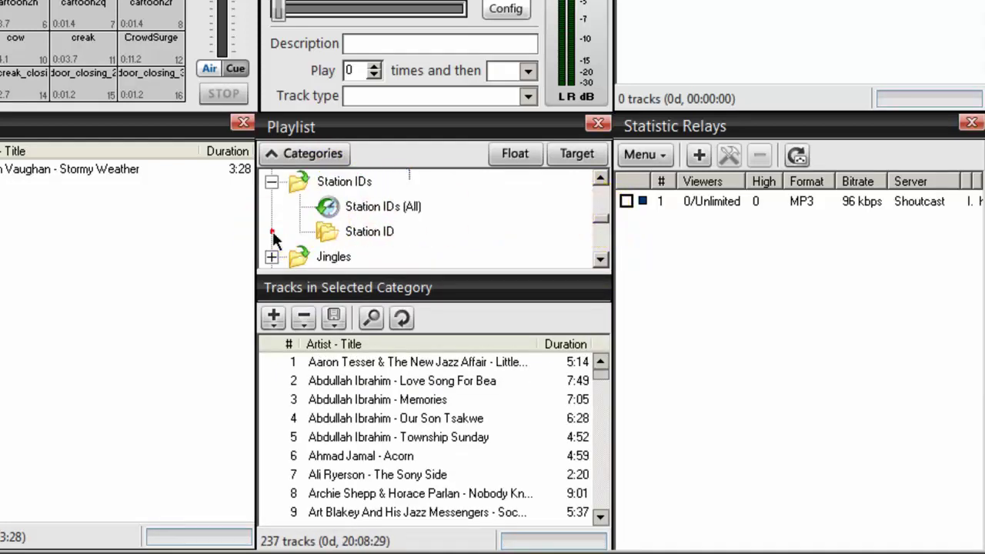
click(329, 229)
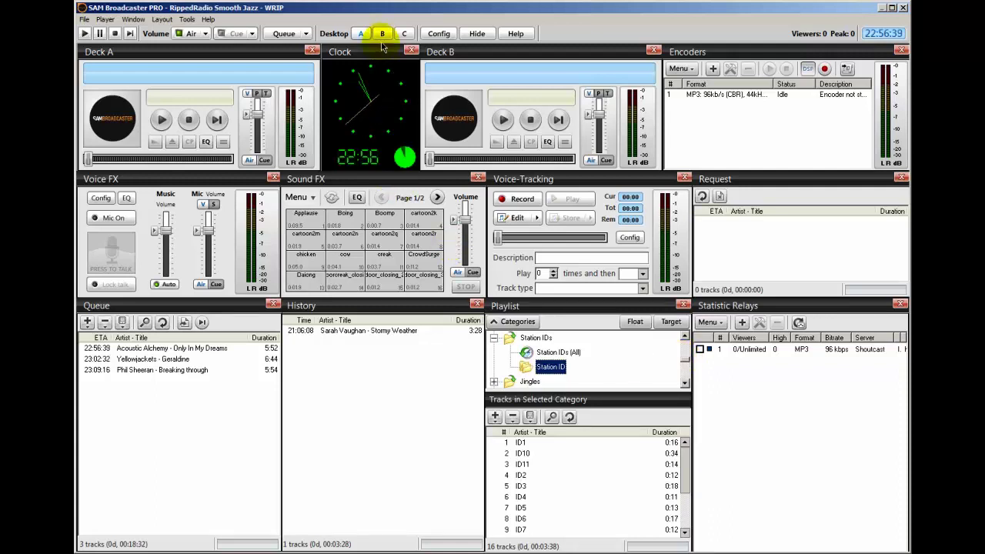
Switch to the Desktop C layout and check the Window menu's panel list without changes
click(404, 34)
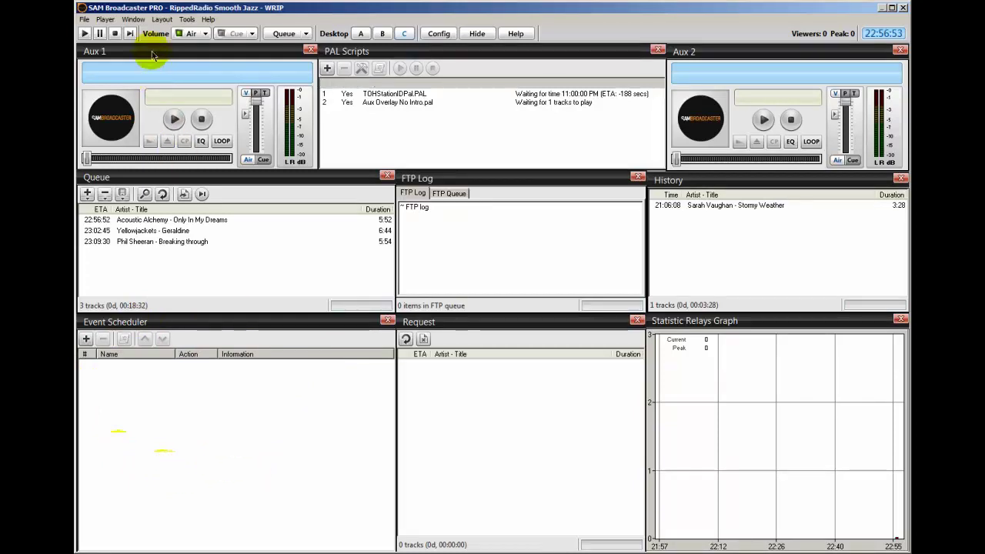
click(133, 19)
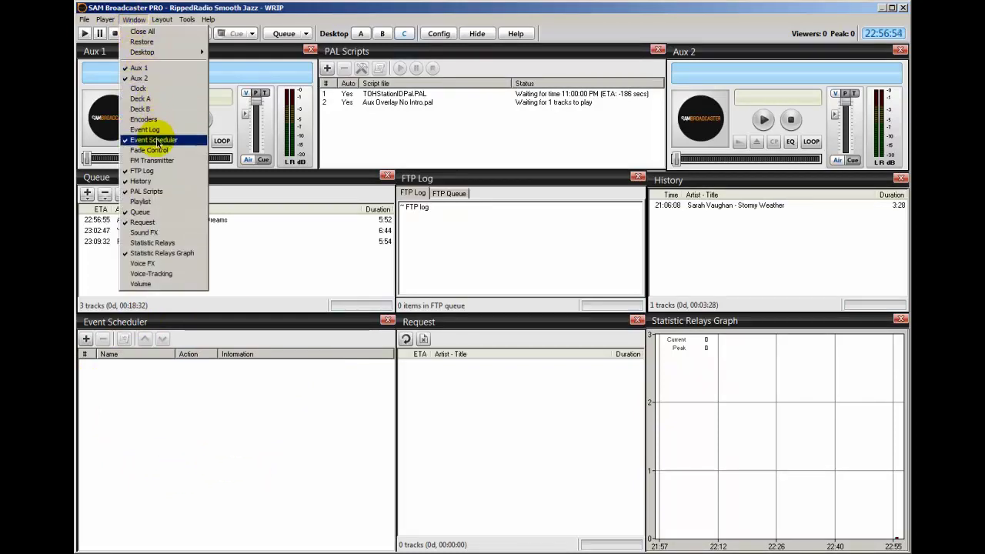
click(186, 433)
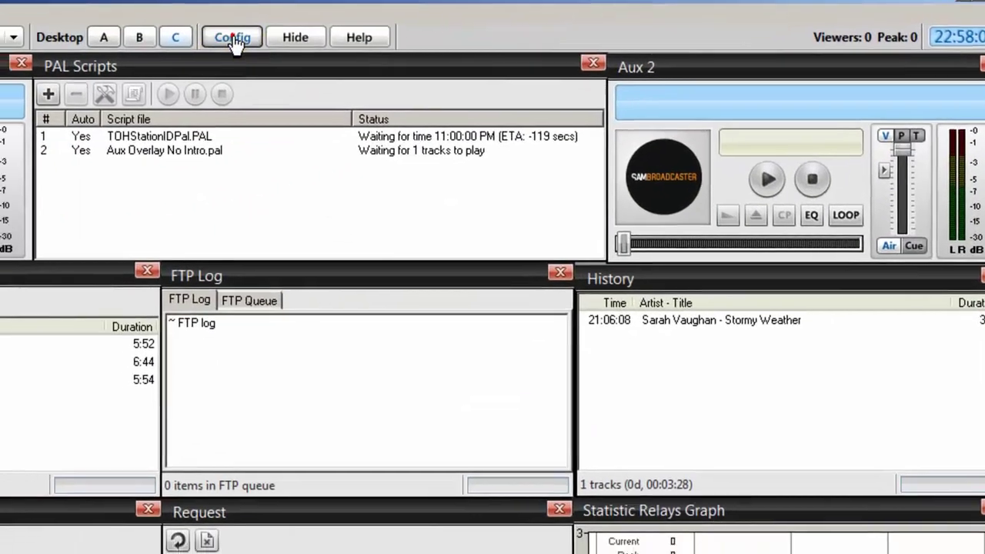
Open the Clockwheel logic module's settings from Config > Playlist Rotation Rules
click(213, 58)
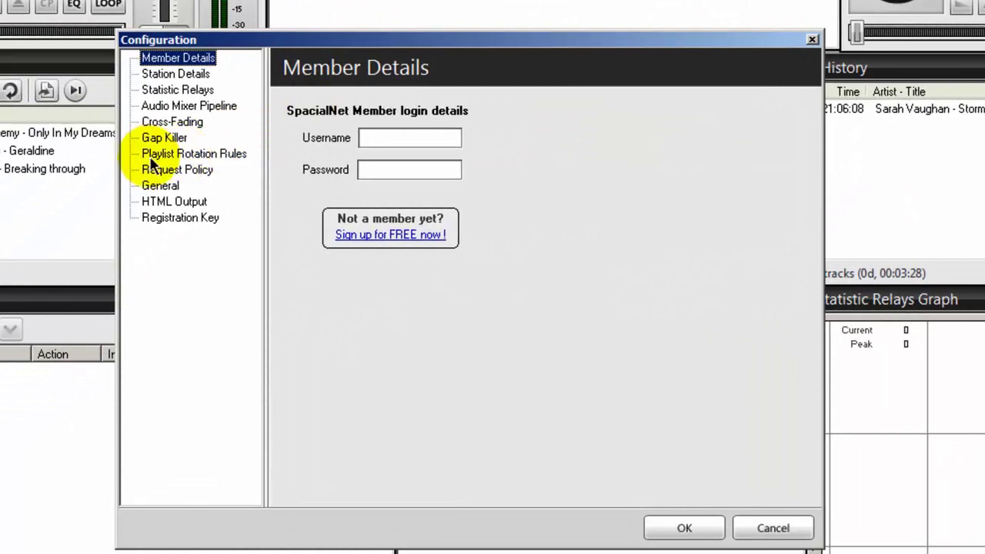
click(204, 154)
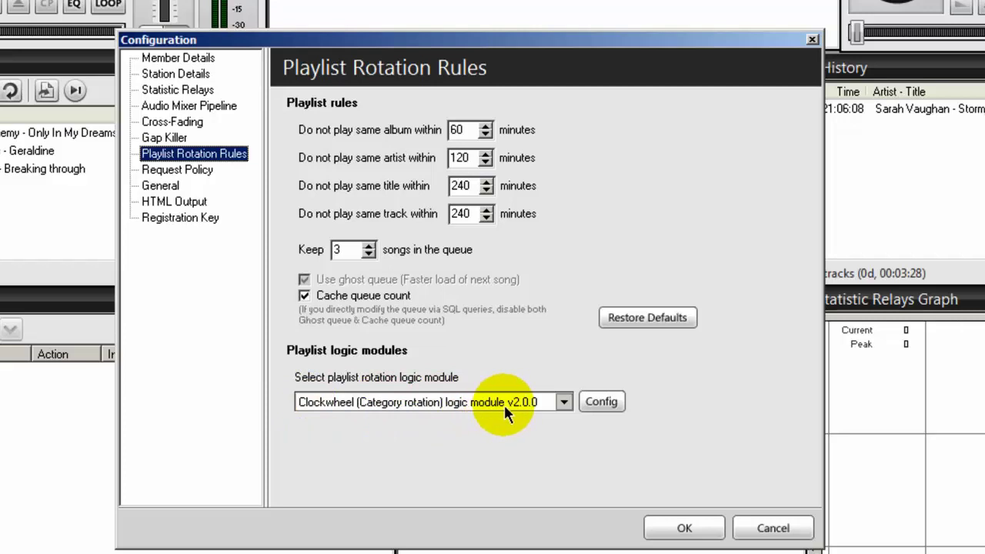
click(605, 405)
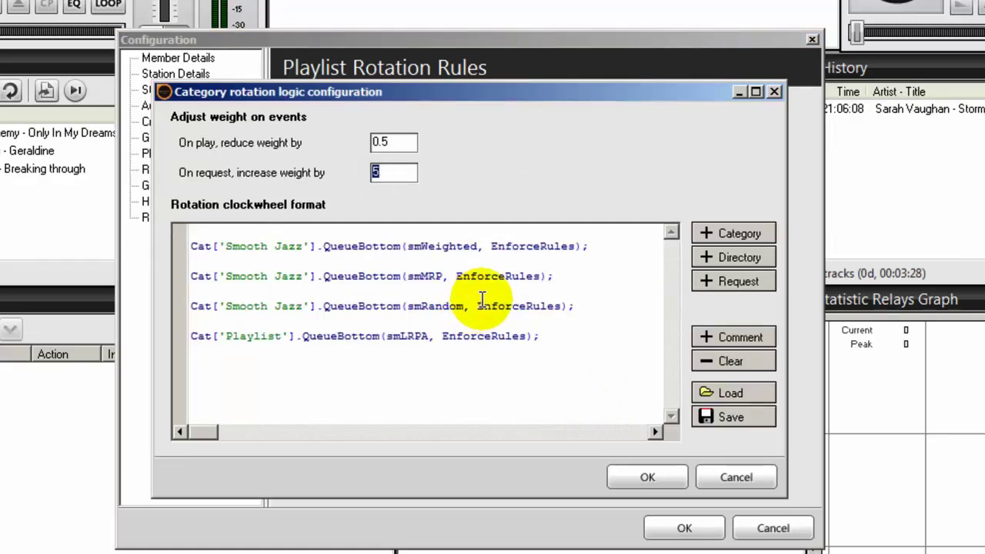
Delete all four existing rules from the Rotation clockwheel format box
drag(570, 356, 193, 231)
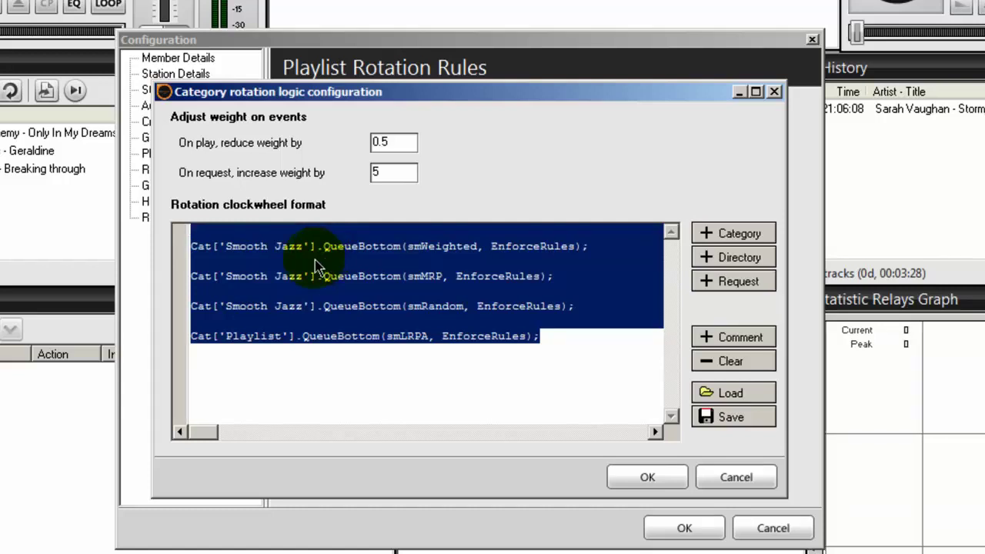
click(350, 276)
click(551, 334)
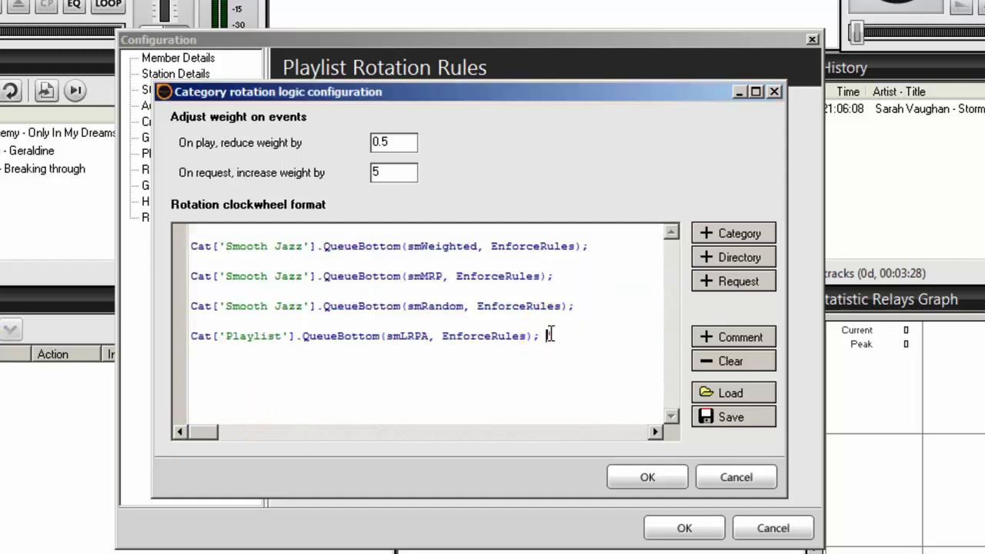
key(ctrl+a)
key(Delete)
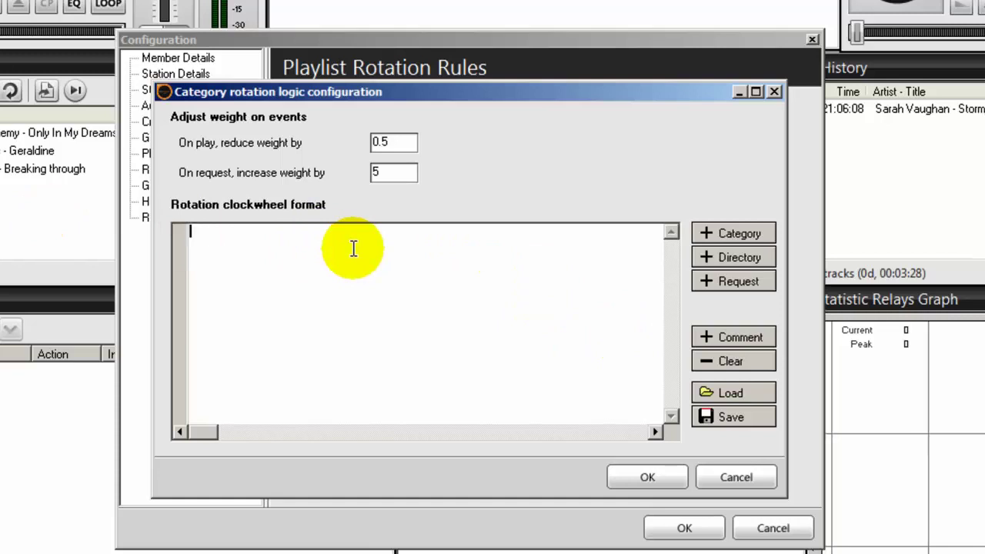
Add a weighted Smooth Jazz rule: Cat['Smooth Jazz'].QueueBottom(smWeighted, EnforceRules)
click(727, 234)
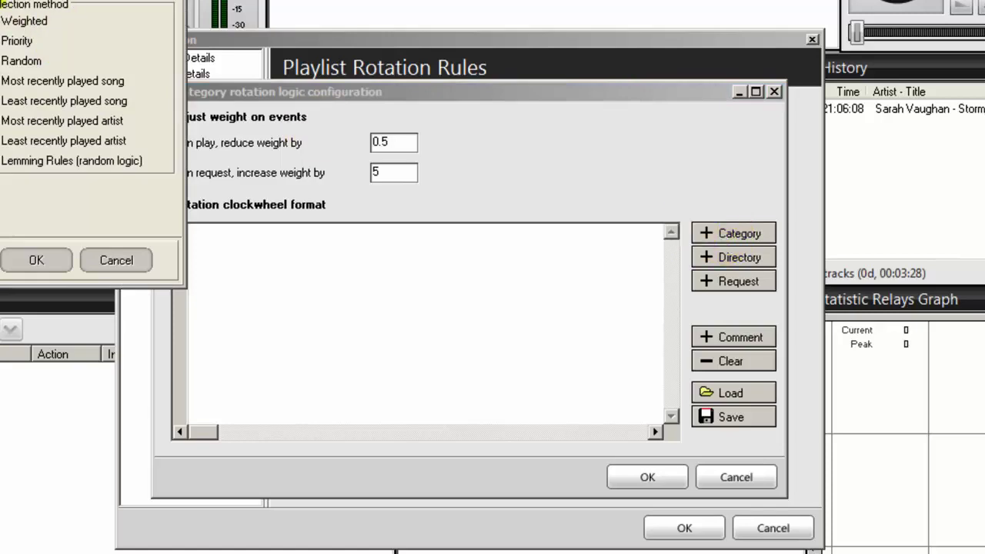
drag(0, 0, 173, 146)
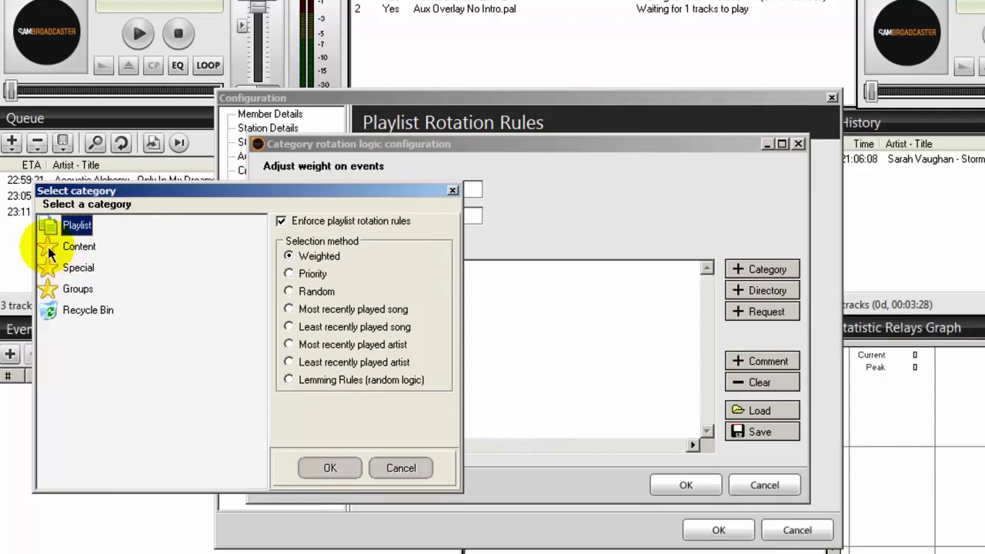
double_click(49, 254)
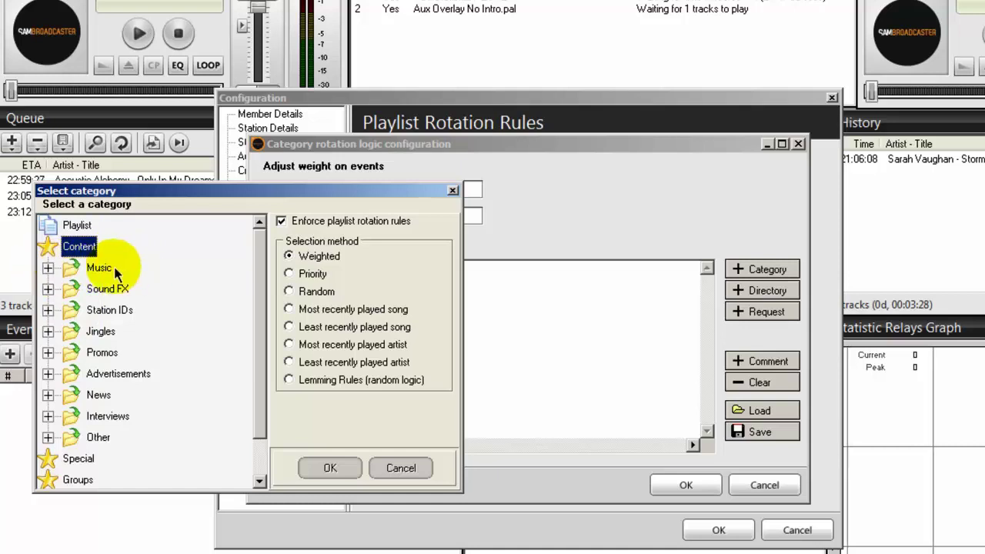
click(48, 268)
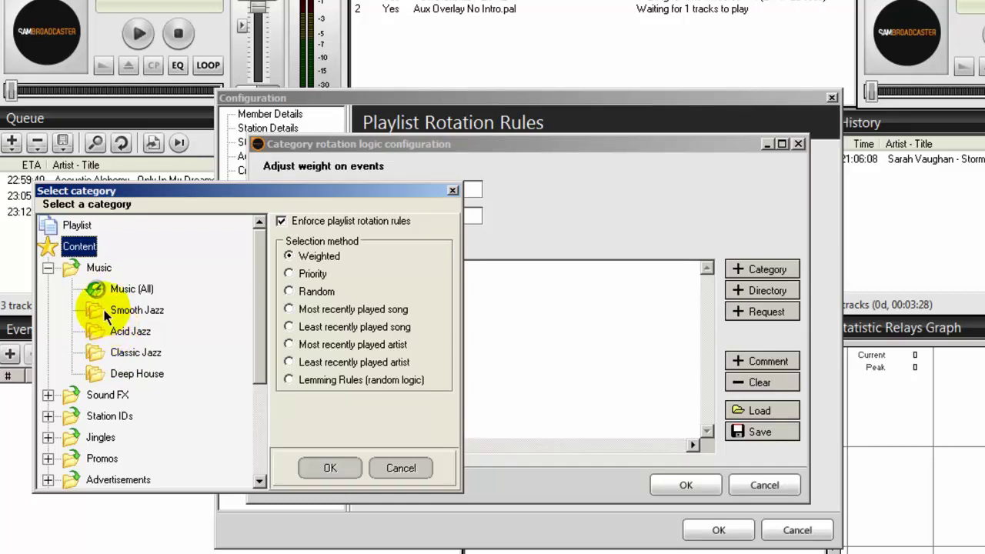
click(107, 315)
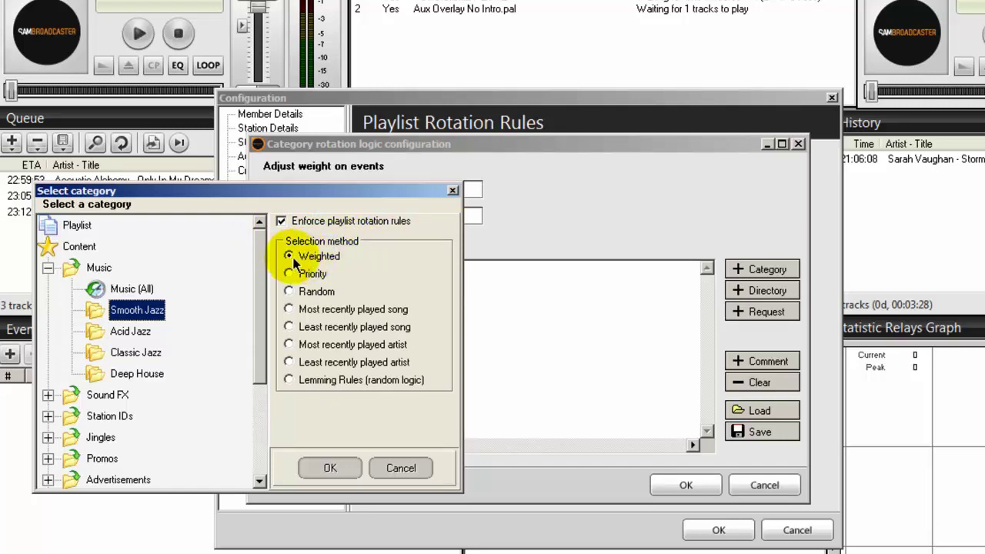
click(330, 468)
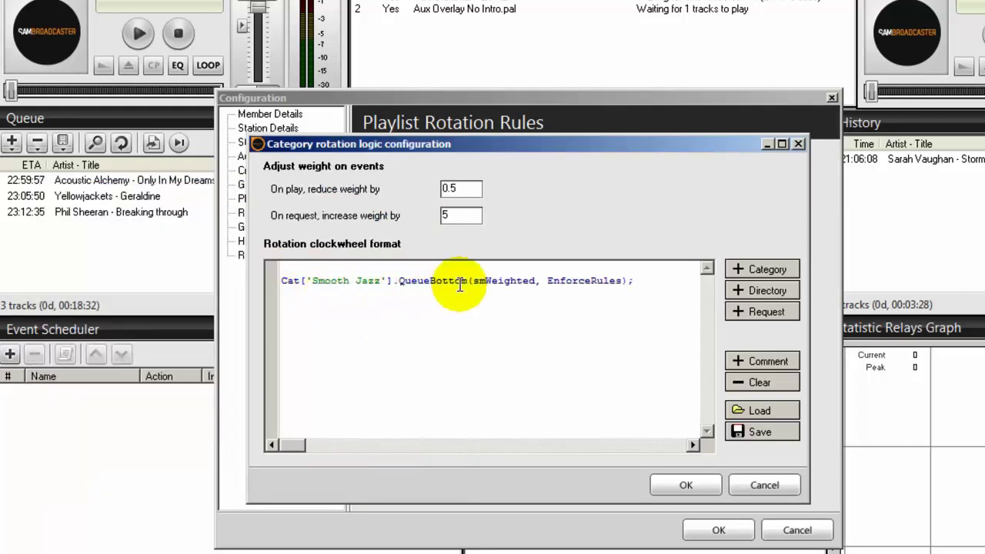
Start a new empty line below the first rule
click(645, 283)
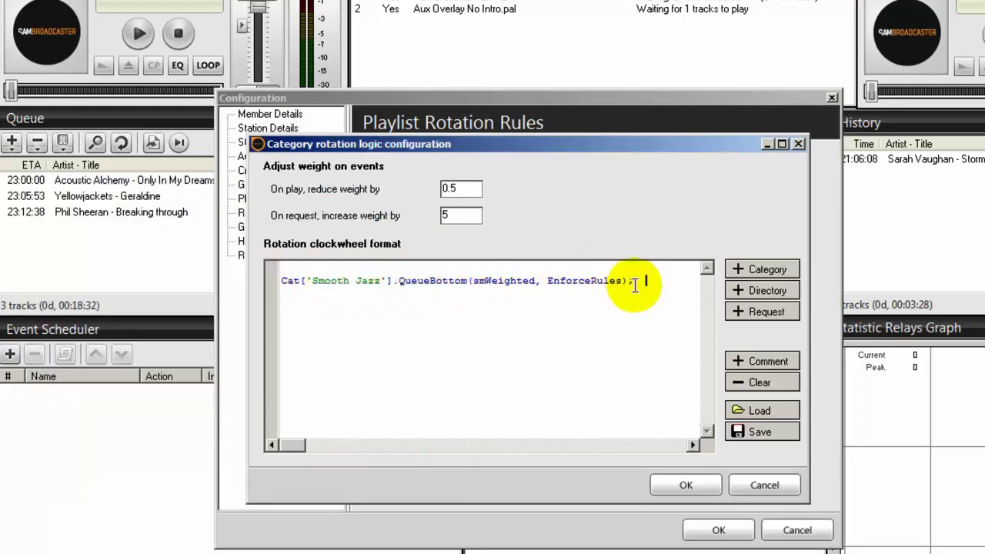
click(636, 283)
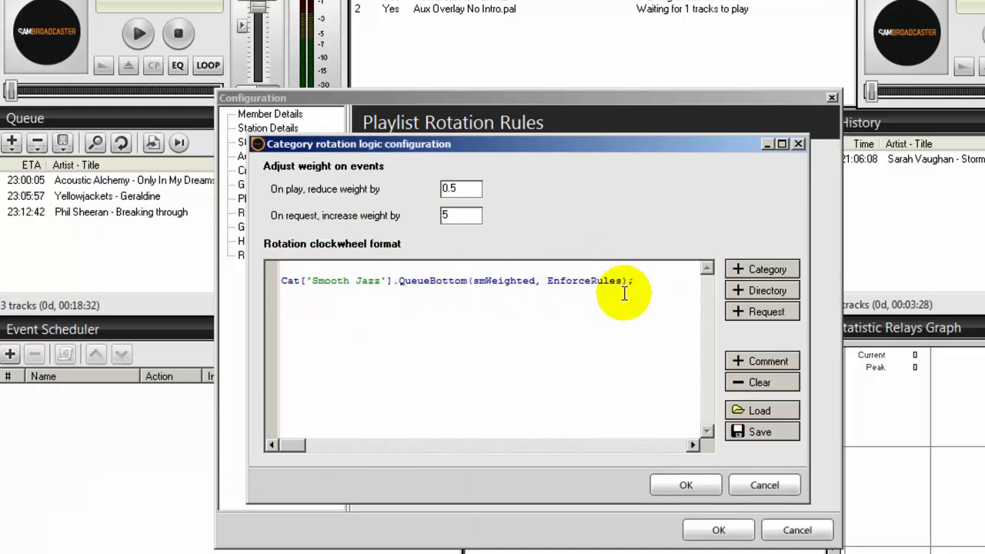
key(Return)
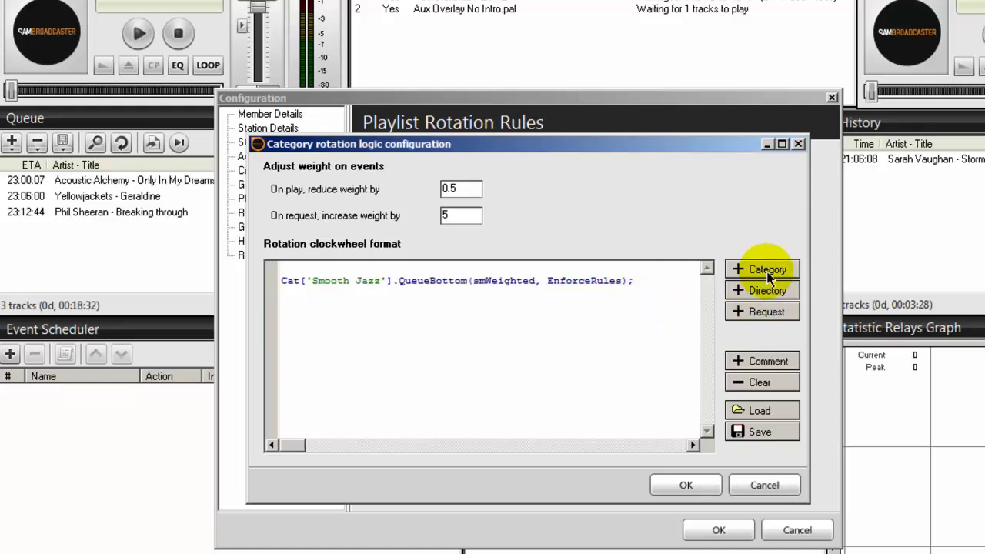
Insert a second Smooth Jazz rule using Most recently played song (smMRP) selection
click(767, 270)
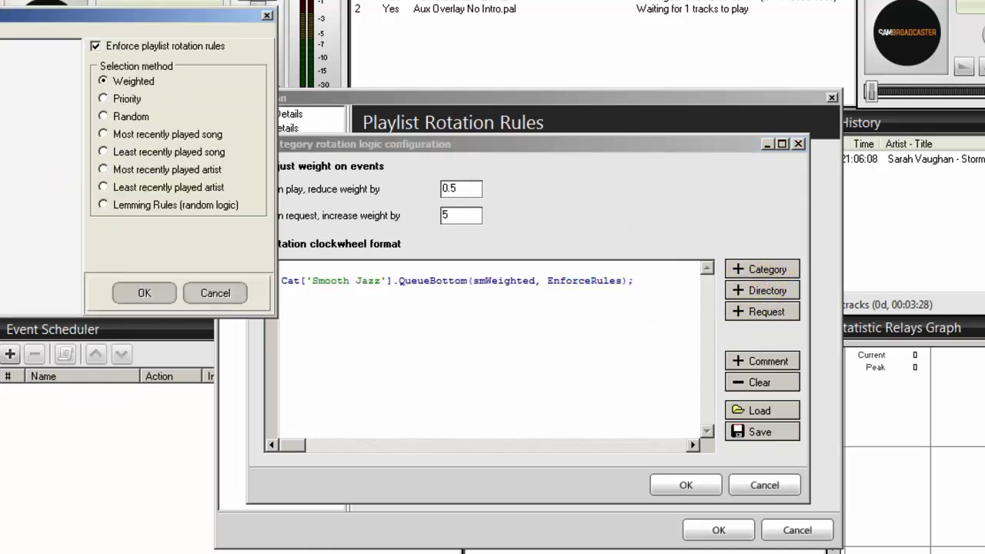
drag(1, 14, 66, 93)
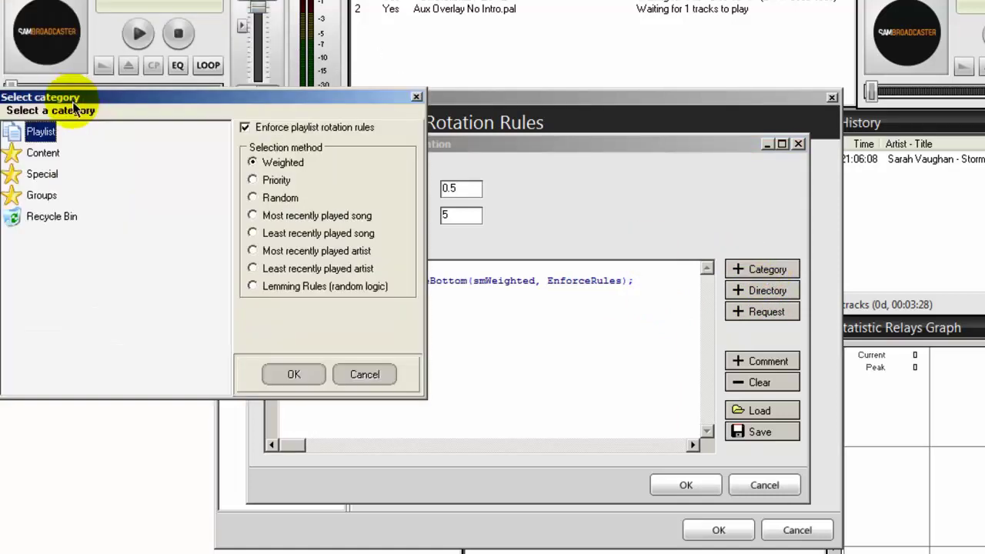
double_click(15, 158)
click(11, 175)
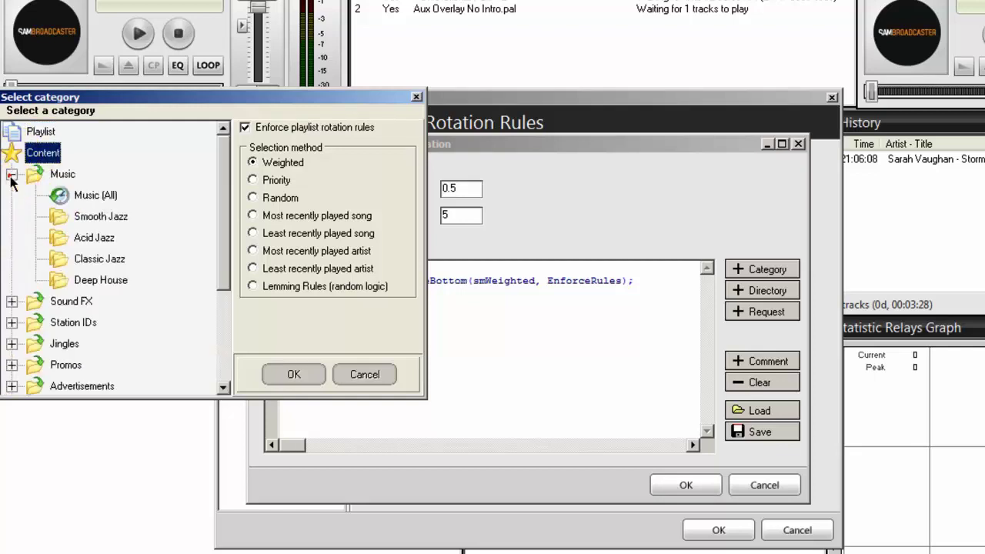
click(55, 221)
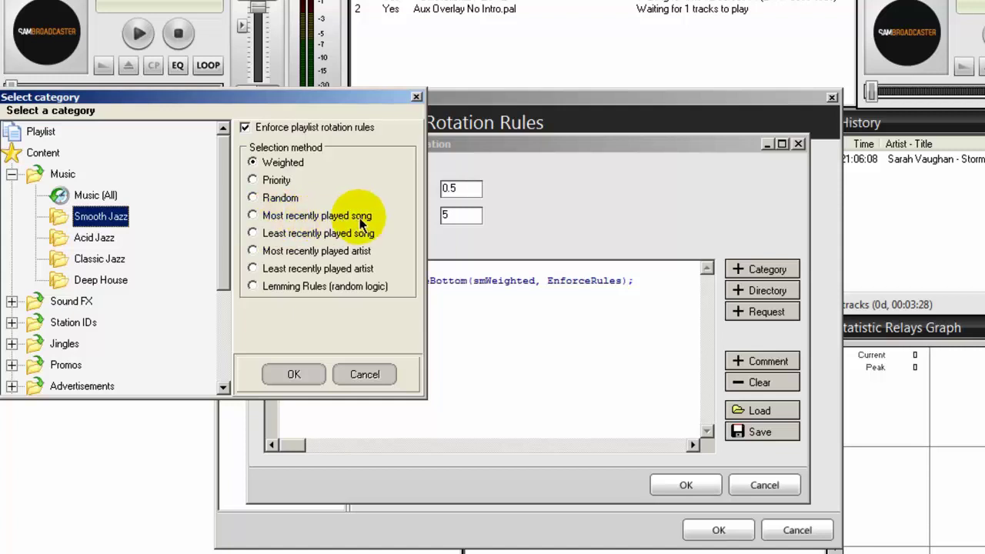
click(253, 216)
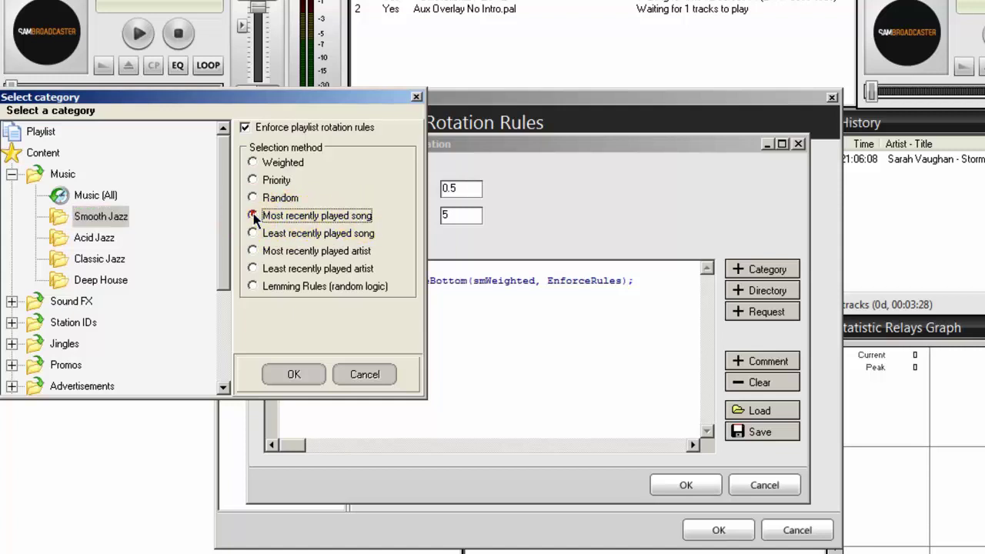
click(287, 367)
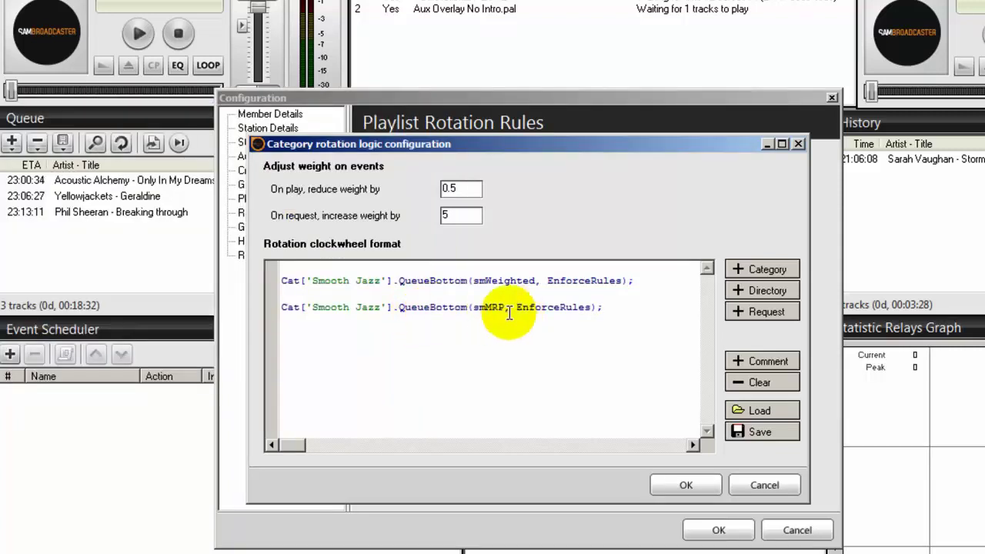
click(638, 310)
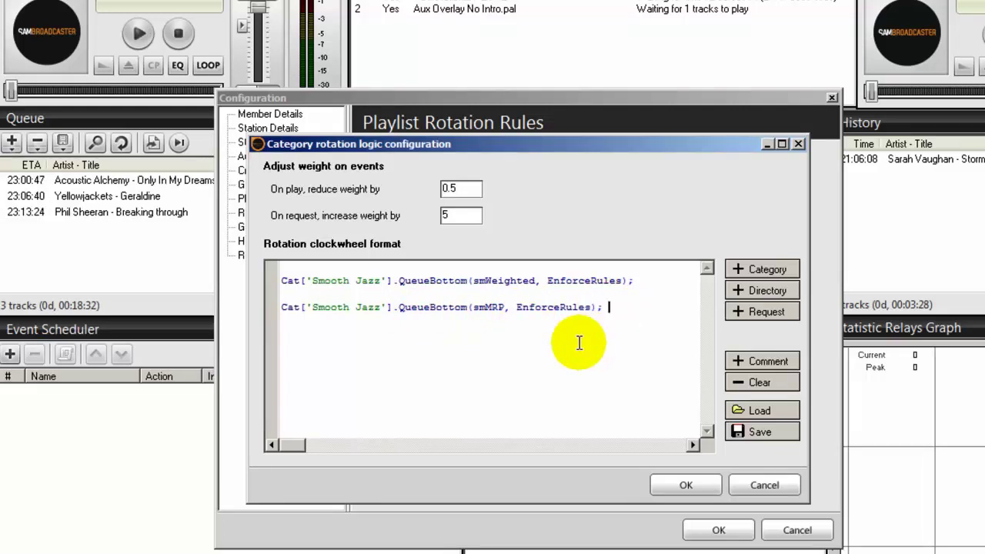
click(764, 273)
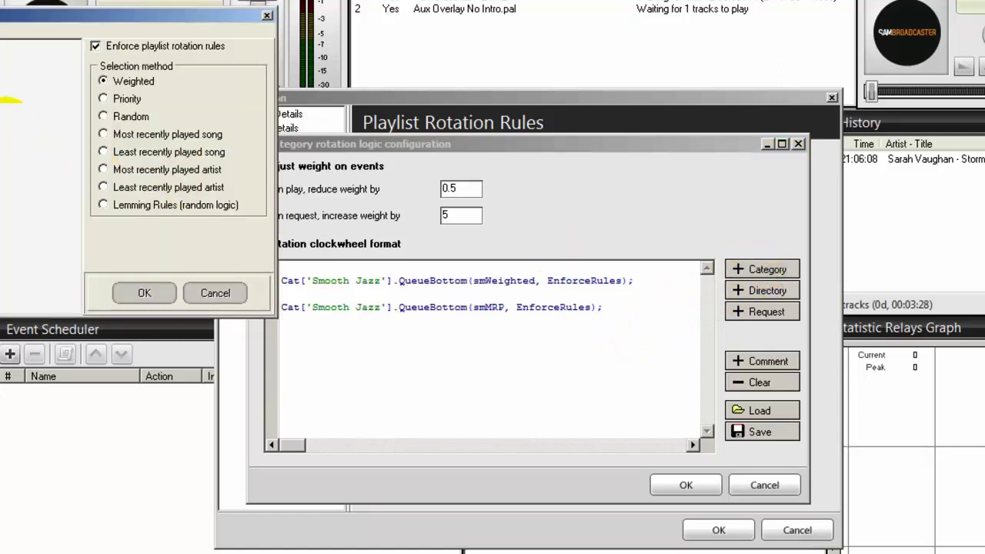
drag(9, 16, 151, 61)
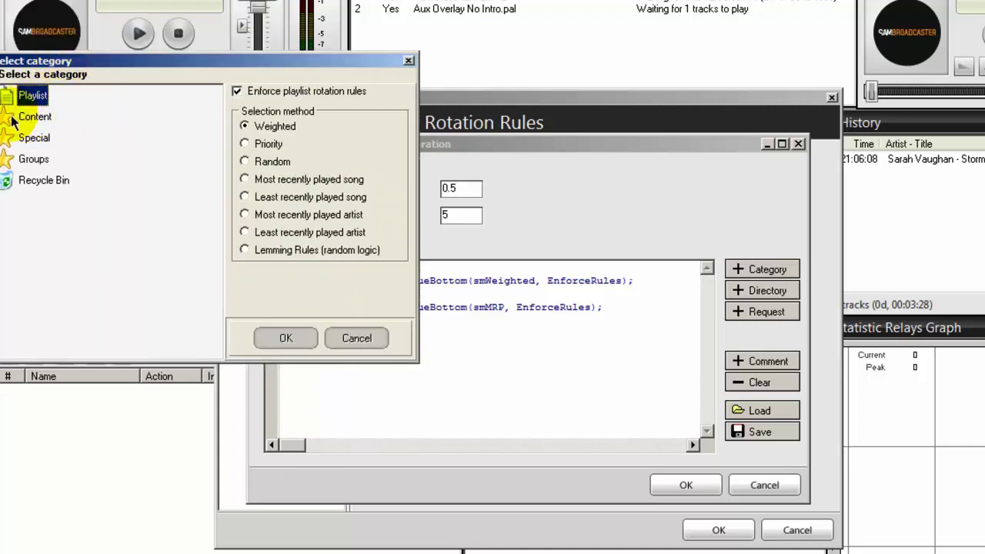
Insert a third Smooth Jazz rule with Random (smRandom) selection
double_click(14, 120)
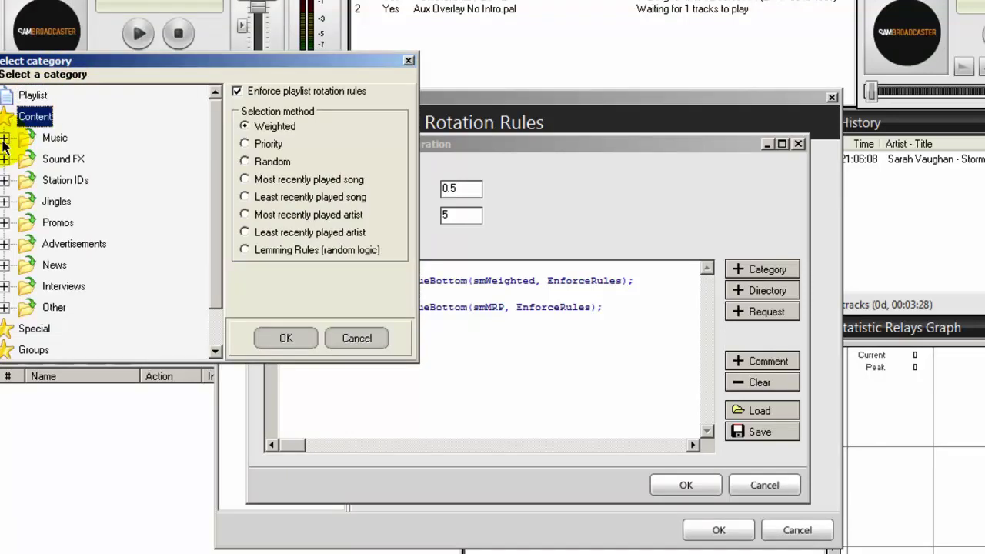
click(5, 139)
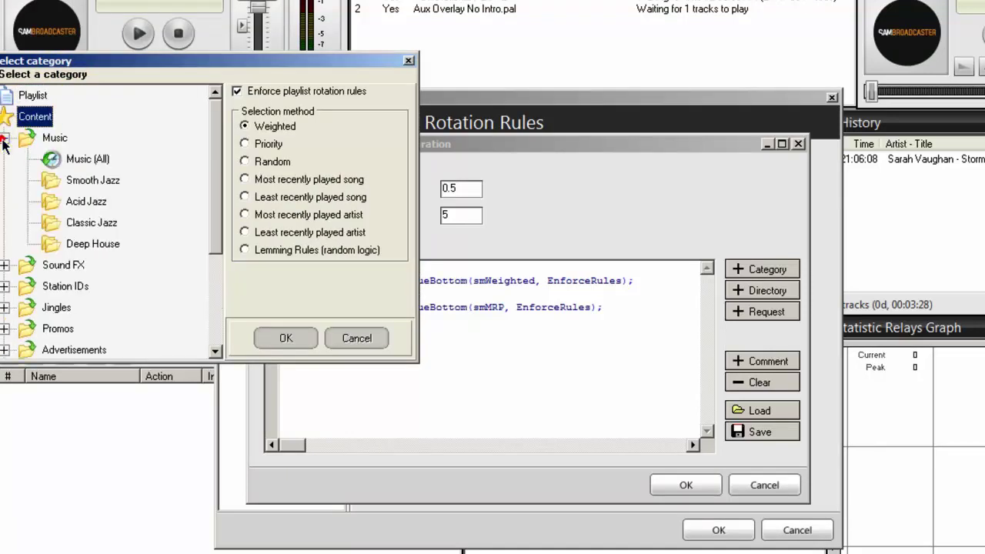
click(49, 180)
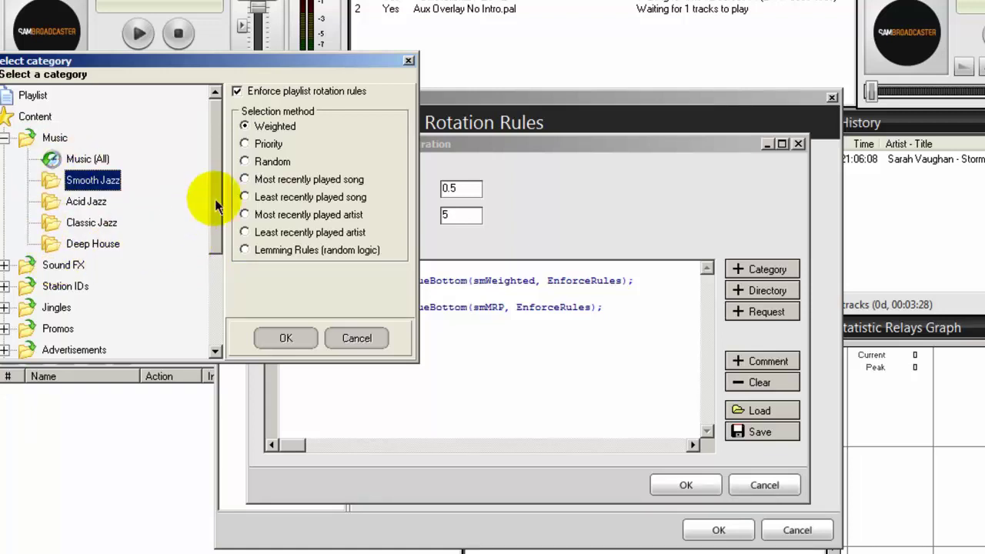
click(244, 161)
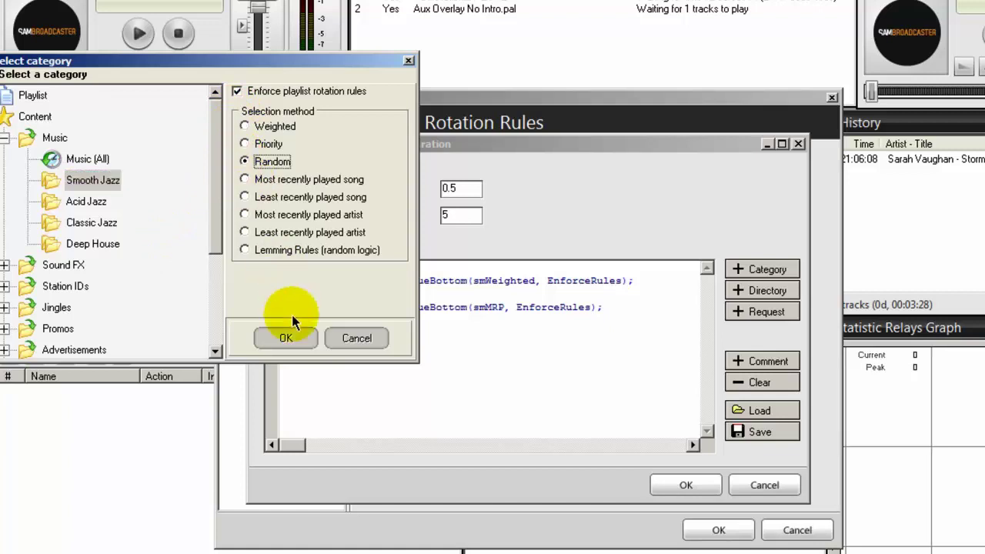
click(282, 338)
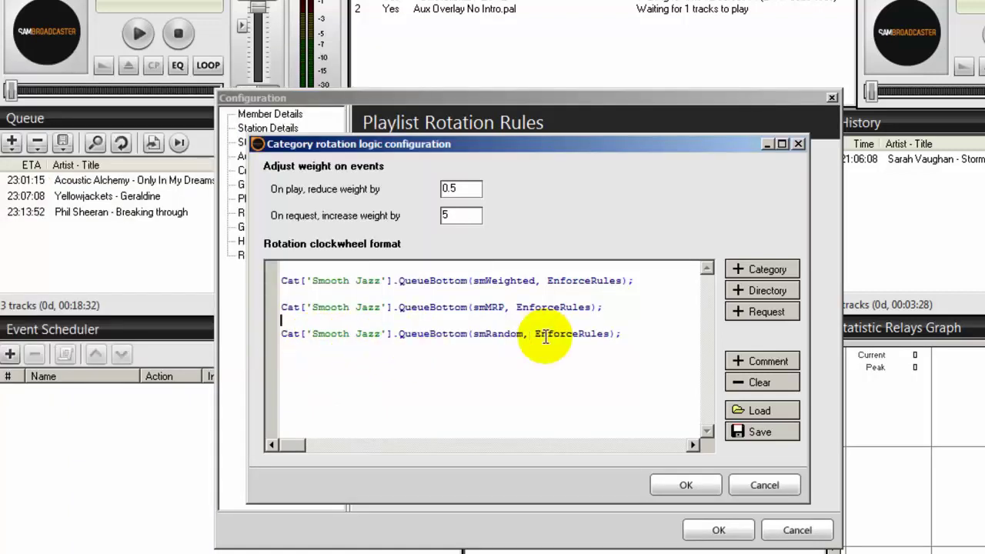
click(629, 333)
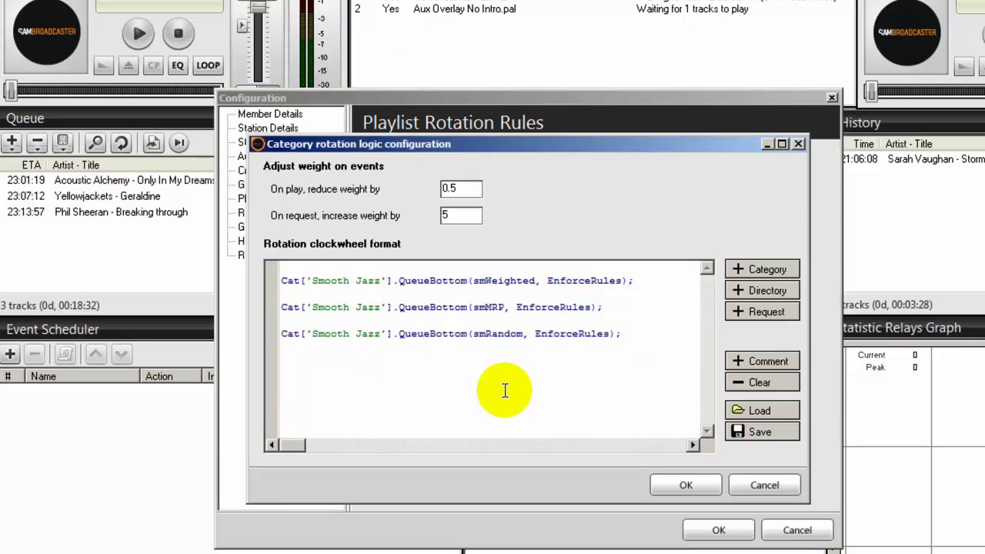
Insert a fourth Smooth Jazz rule using Least recently played artist (smLRPA) selection
click(762, 270)
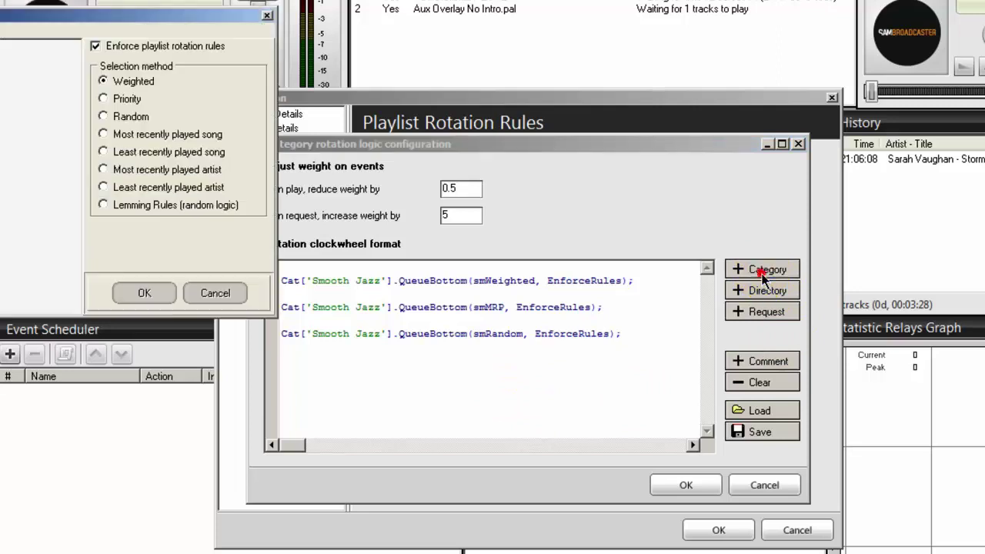
drag(6, 14, 170, 84)
double_click(23, 133)
click(15, 153)
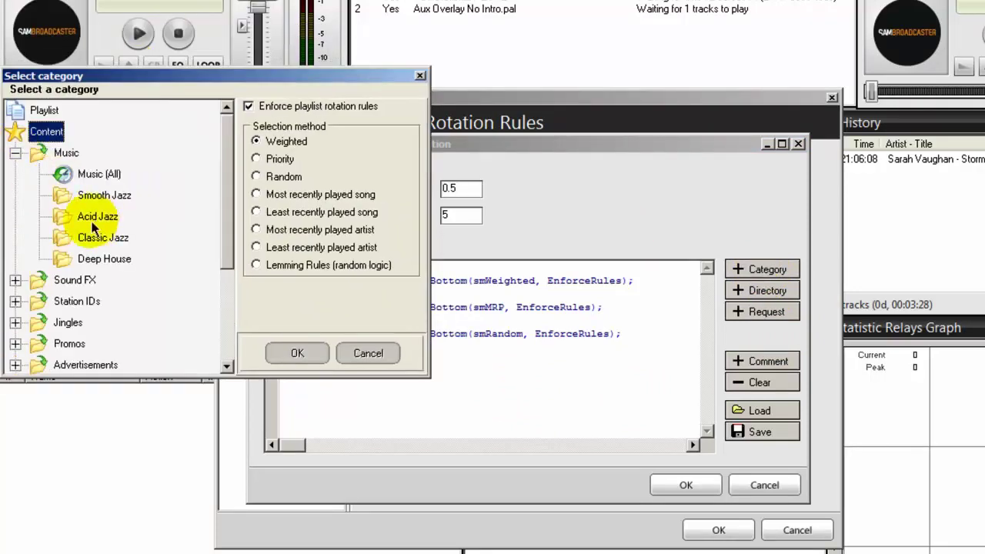
click(63, 202)
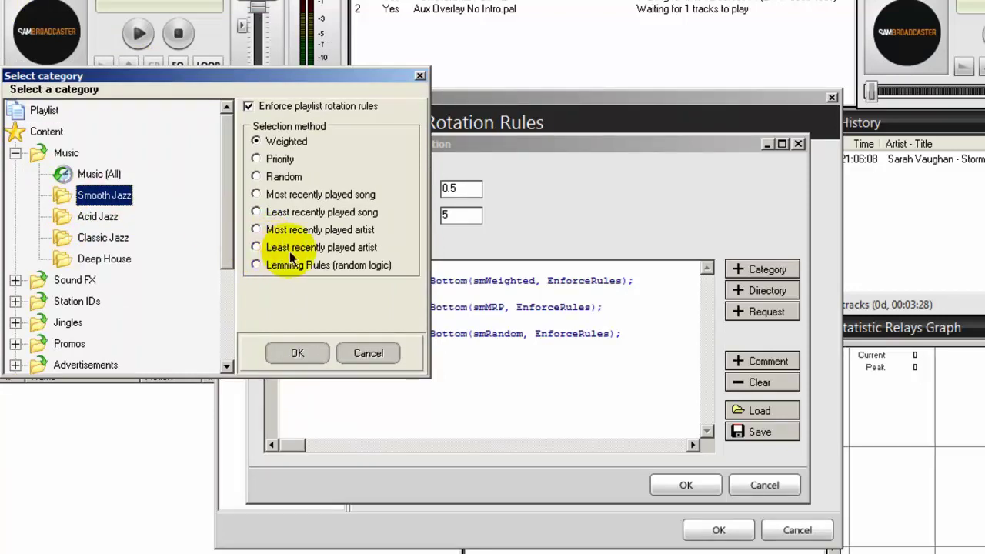
click(257, 247)
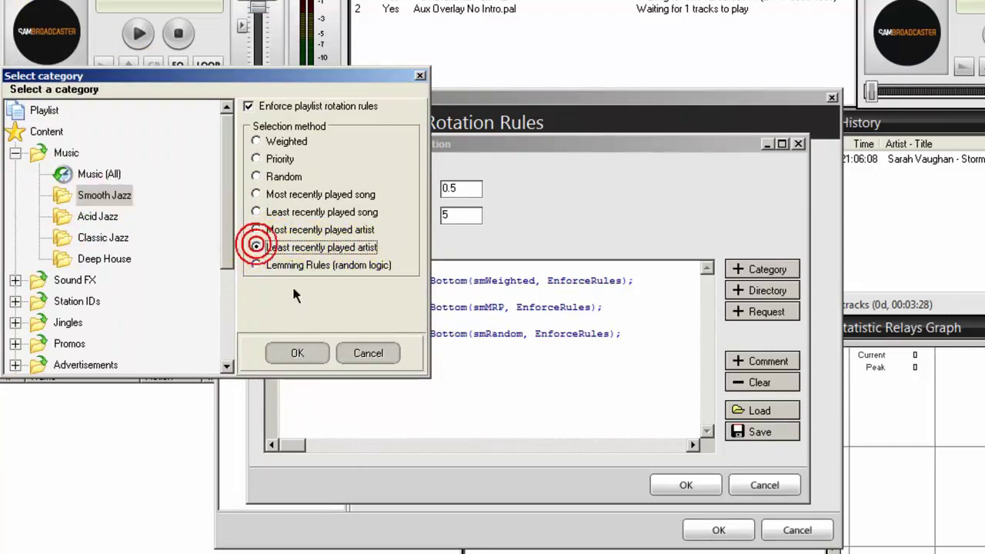
click(299, 353)
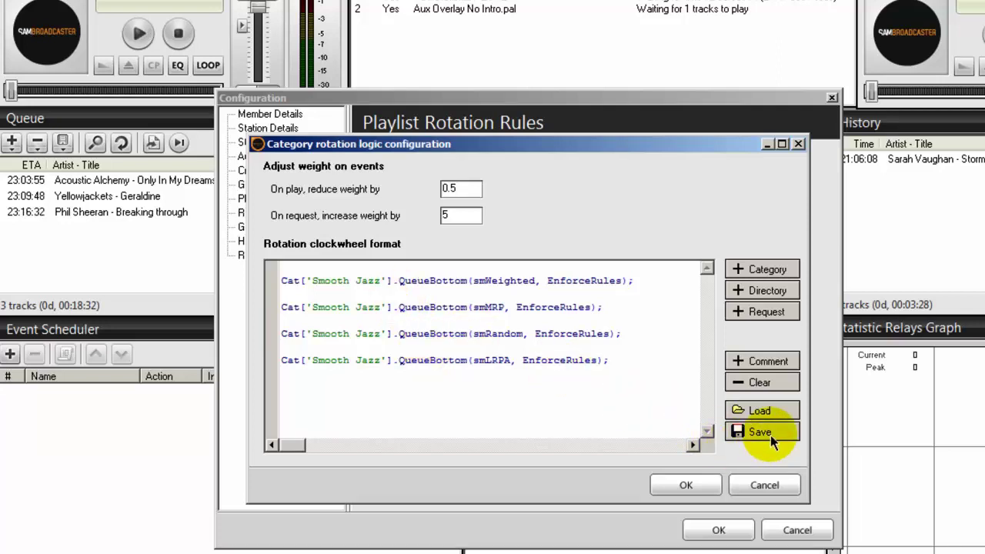
Start saving the clockwheel script and enter the file name smoothjazz
click(762, 432)
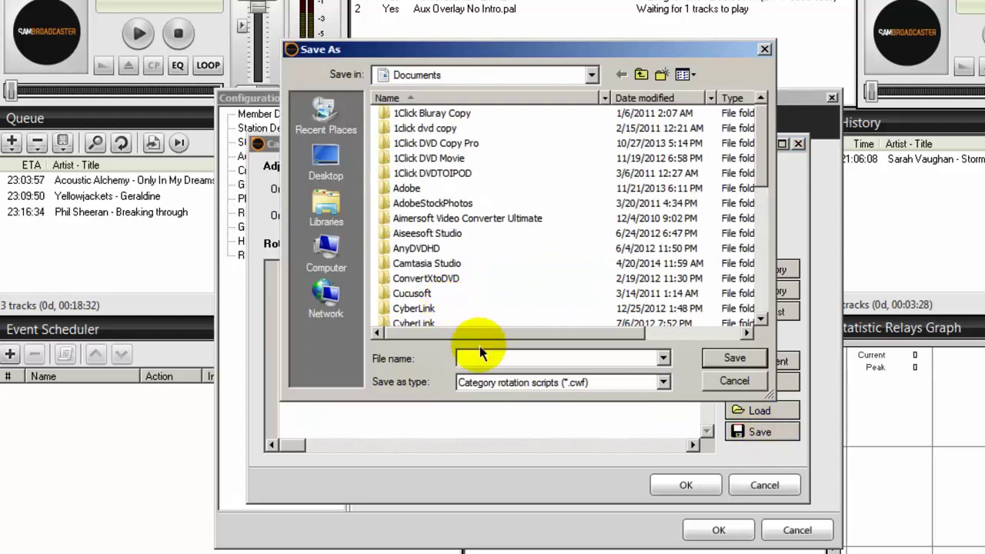
click(479, 357)
text(s)
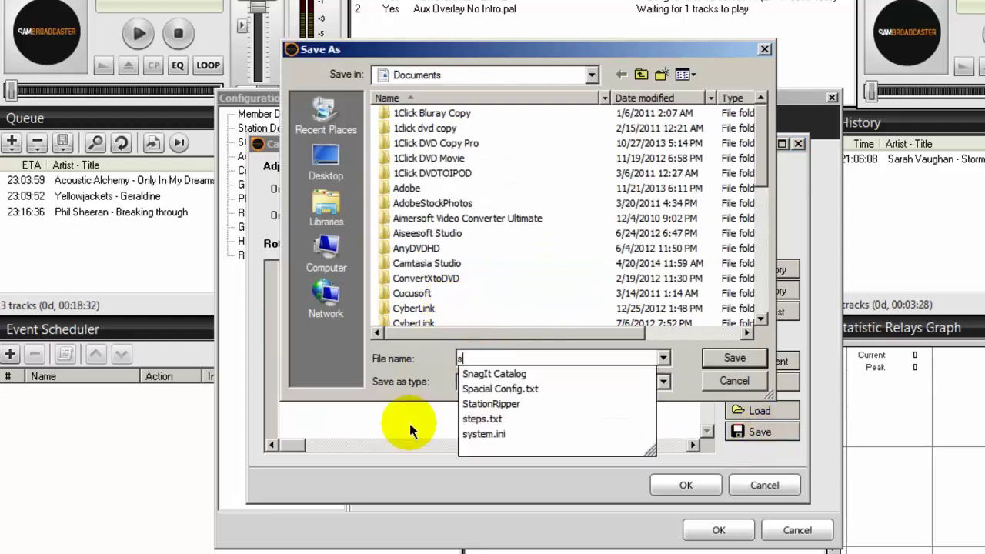
text(moothjazz)
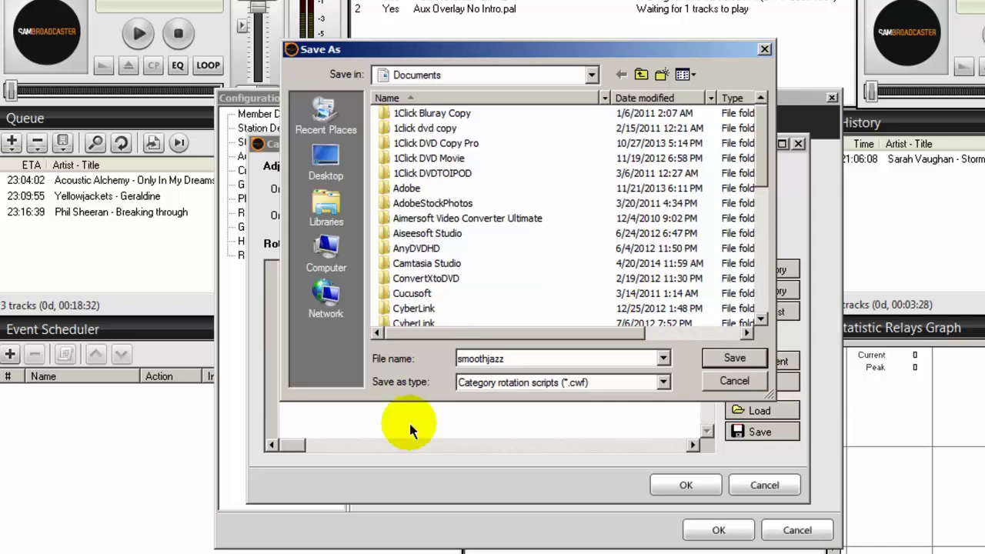
key(ctrl+a)
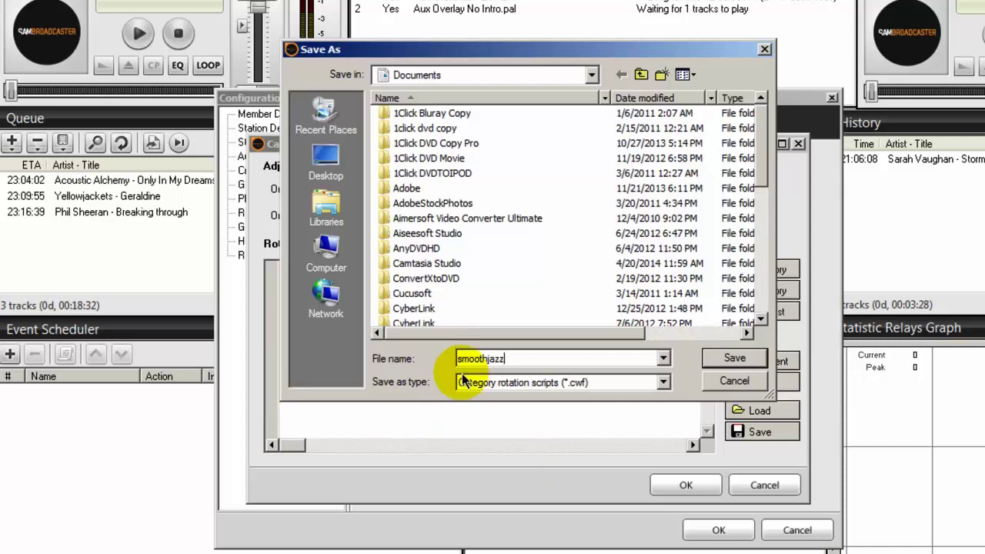
key(shift+Tab)
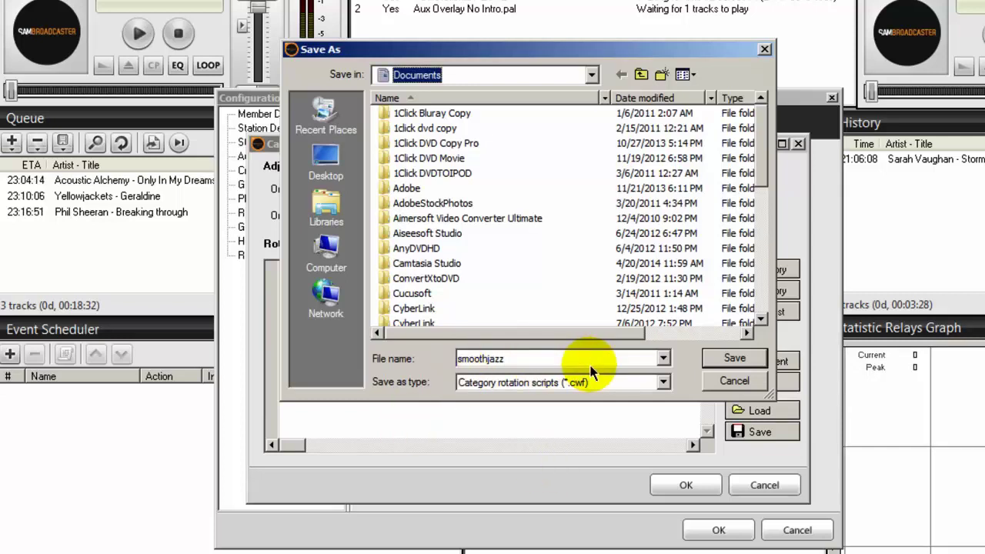
Save it in C:\Program Files\SpacialAudio\SAMBC\clockwheels, replacing the existing smoothjazz.cwf
click(592, 75)
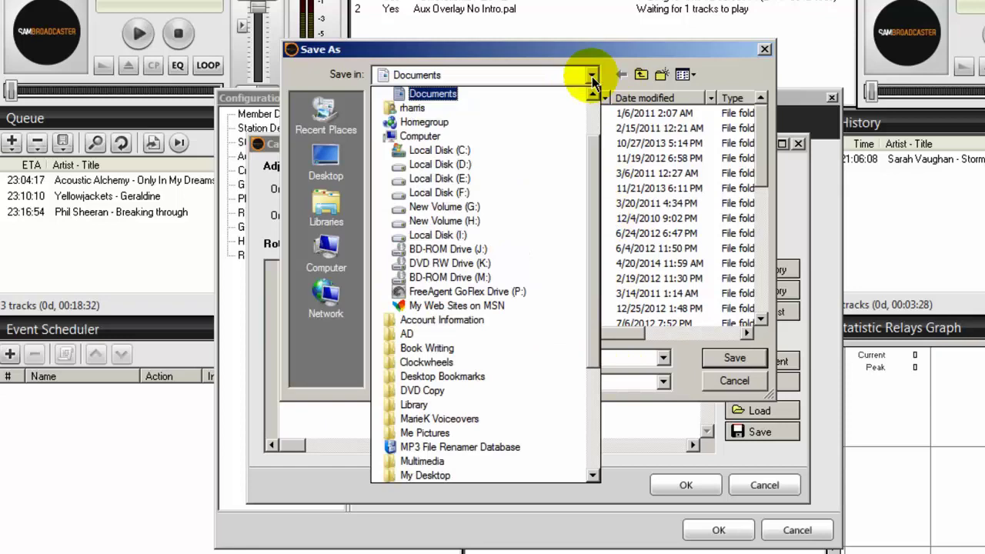
scroll(590, 158, up, 2)
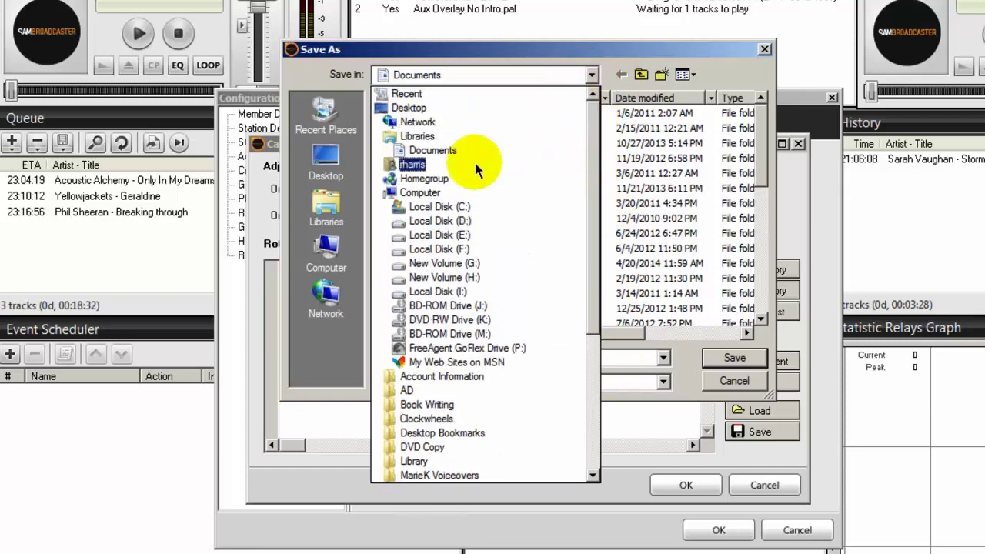
click(439, 206)
scroll(754, 223, down, 3)
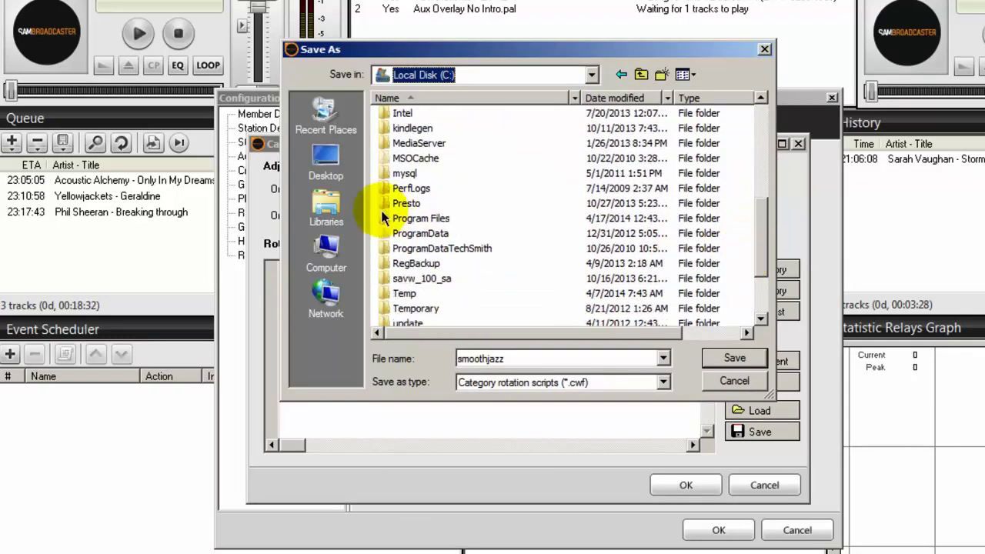
double_click(408, 218)
drag(759, 100, 743, 265)
double_click(403, 259)
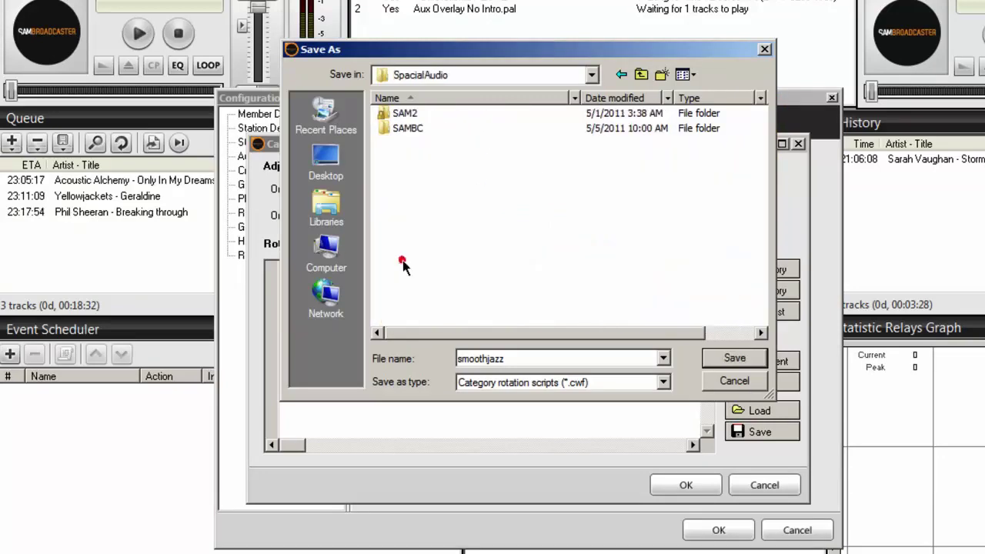
double_click(401, 130)
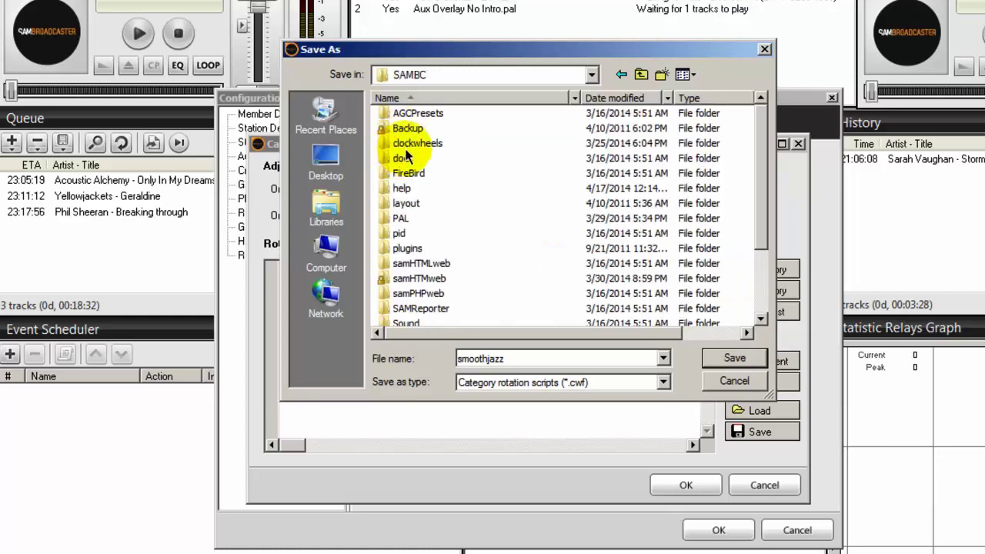
double_click(403, 144)
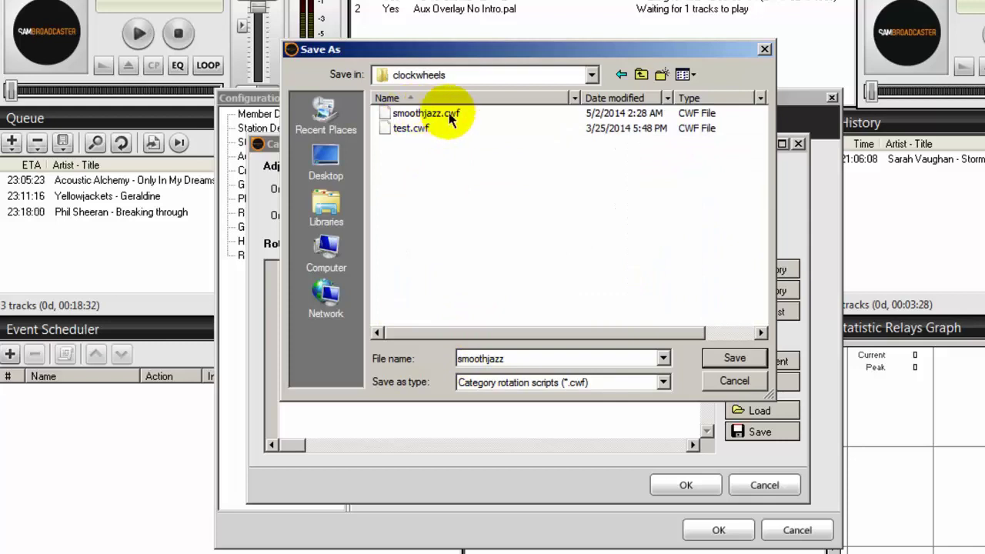
click(735, 358)
click(584, 312)
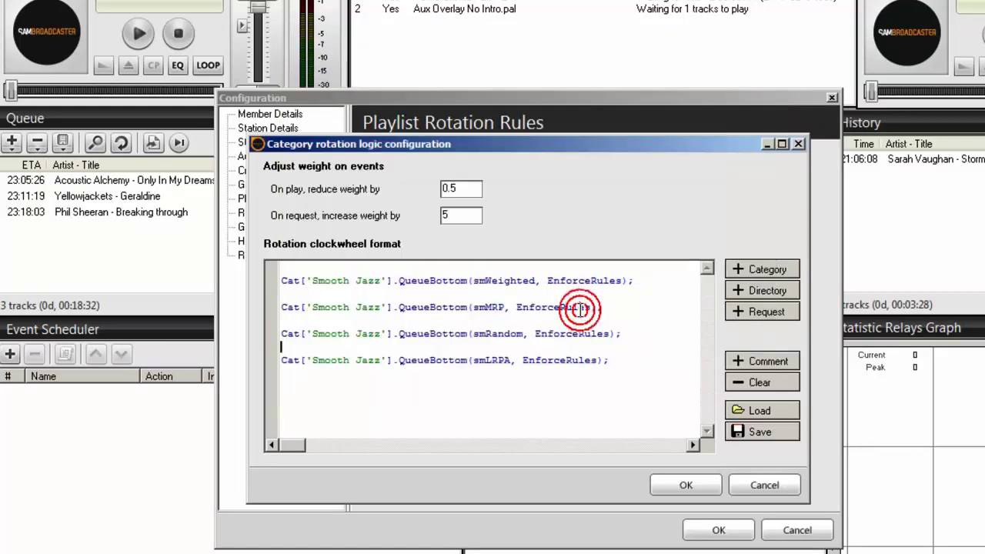
Accept the clockwheel rules, reopen them to verify, and confirm again
click(687, 485)
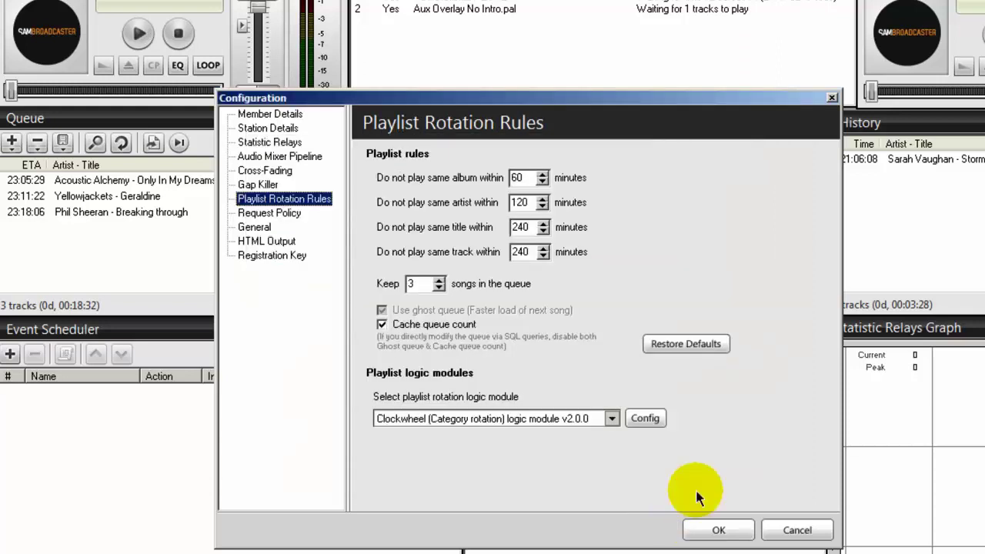
click(647, 420)
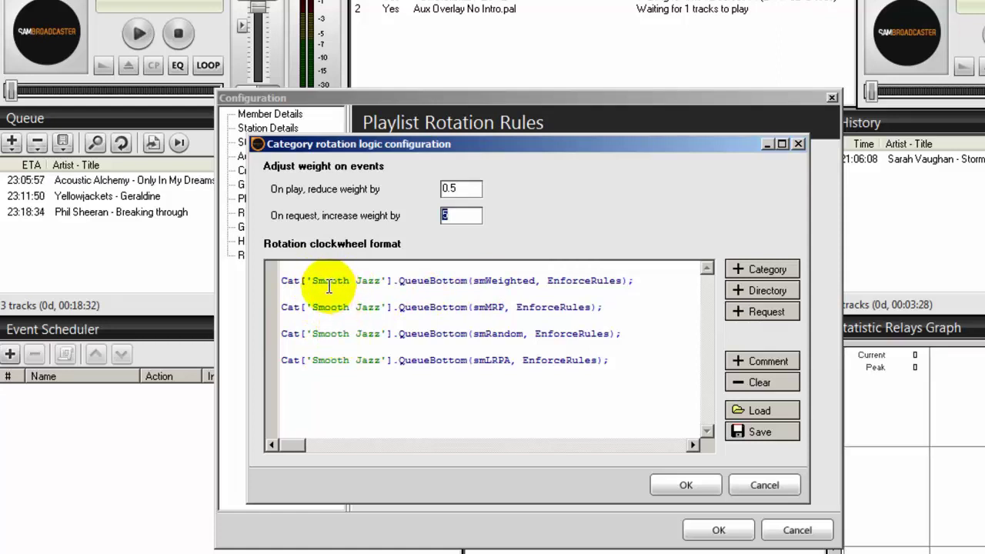
click(688, 485)
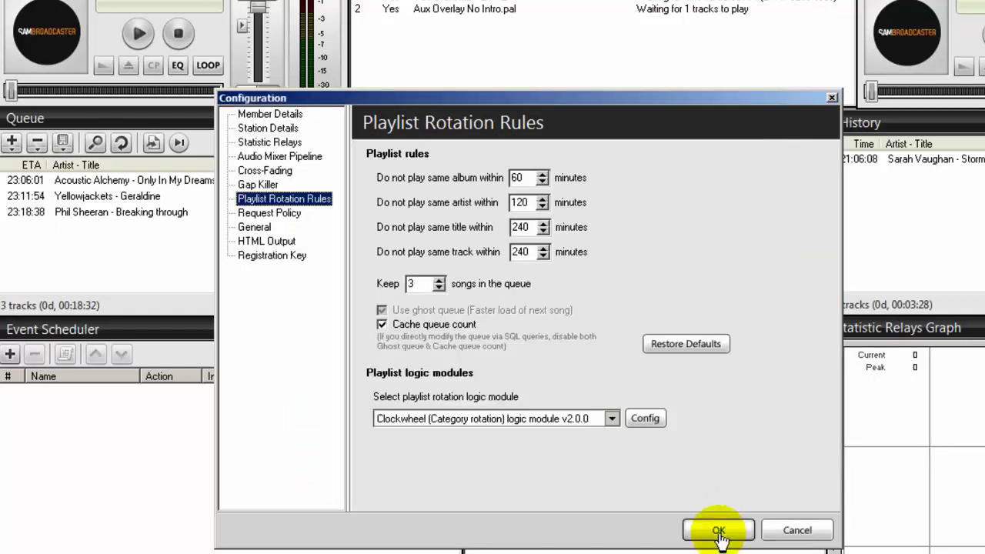
Close the configuration, collapse Station IDs, and scroll up to the Music categories like Deep House
click(718, 530)
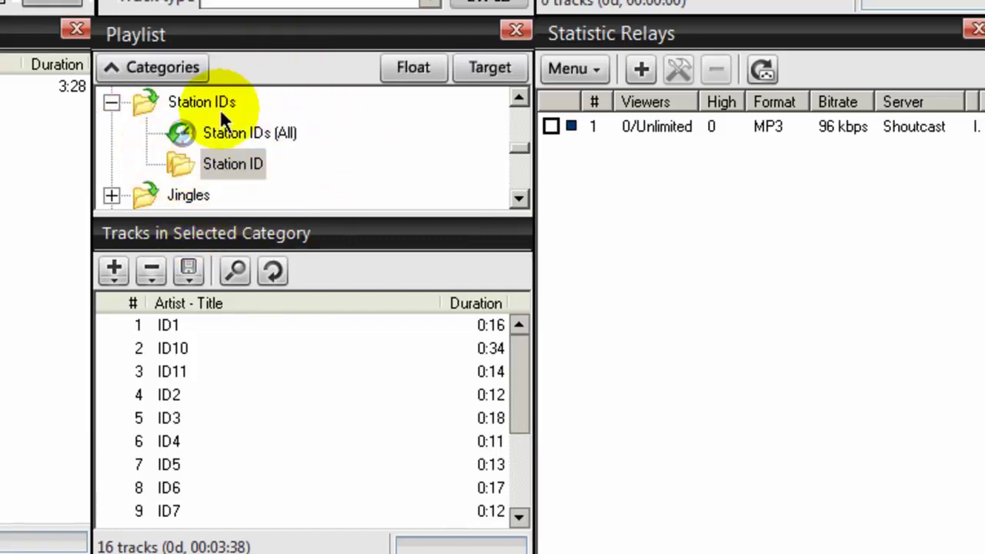
click(112, 101)
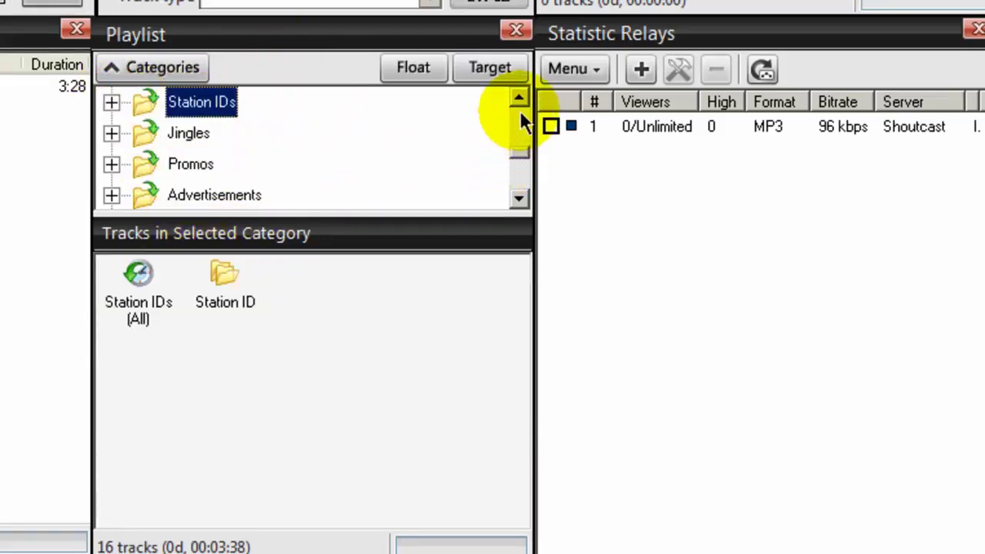
drag(520, 137, 521, 123)
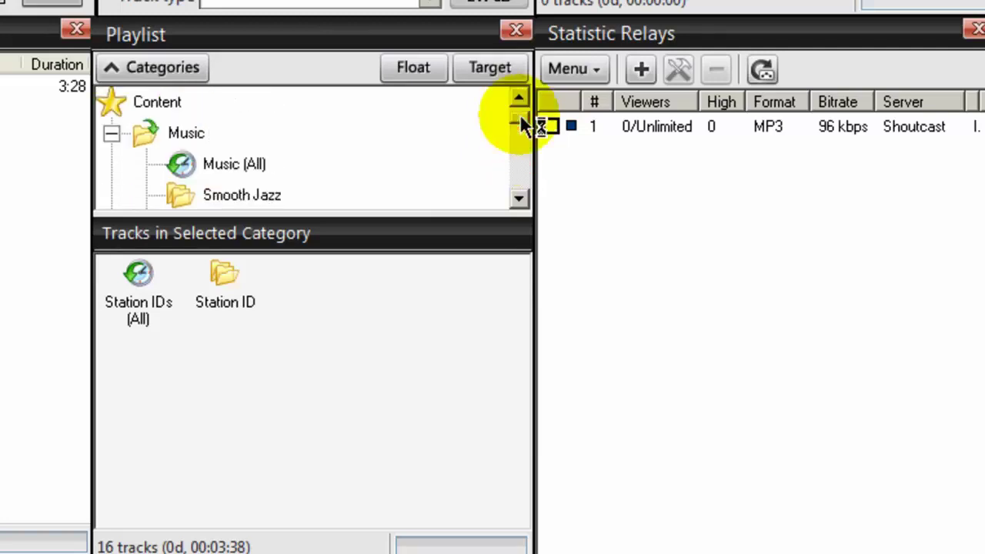
click(518, 197)
click(519, 198)
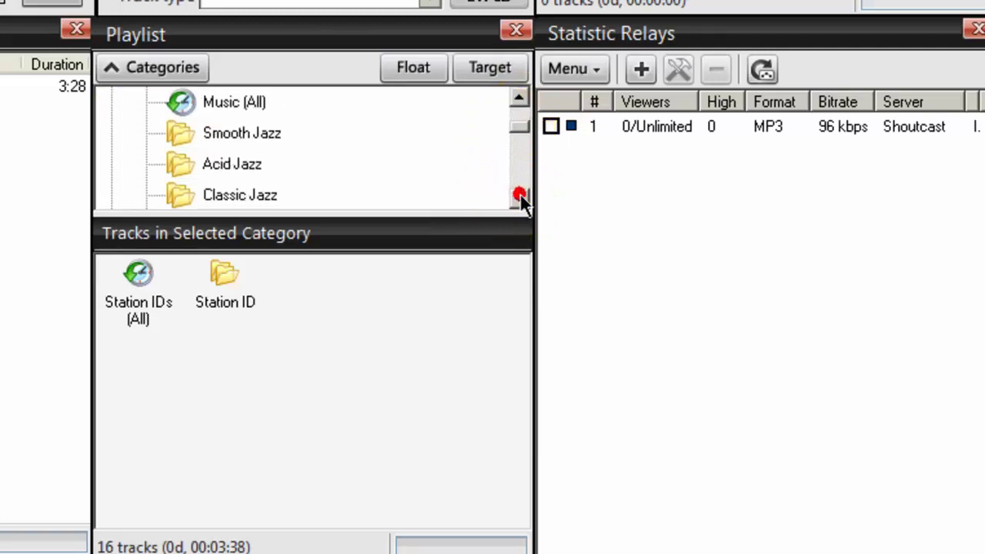
click(519, 198)
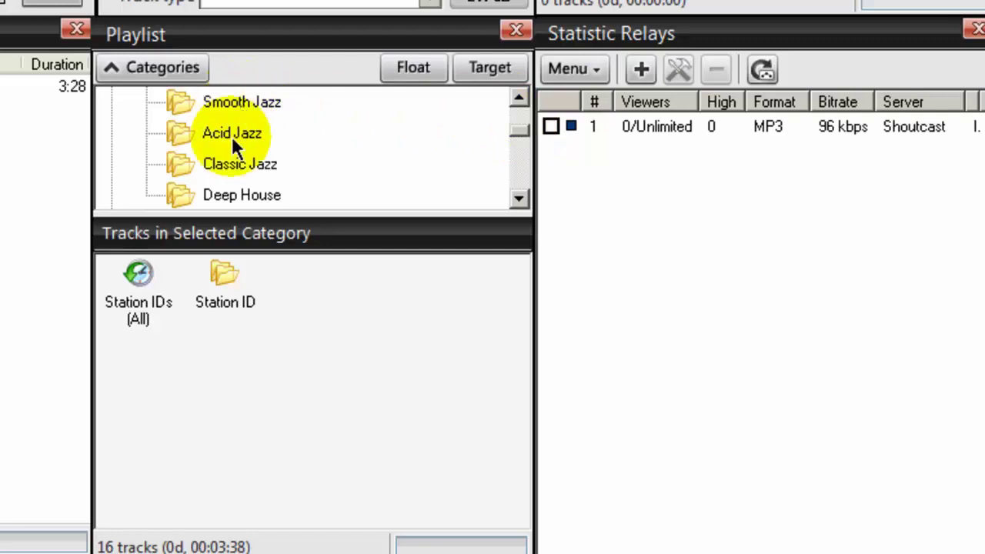
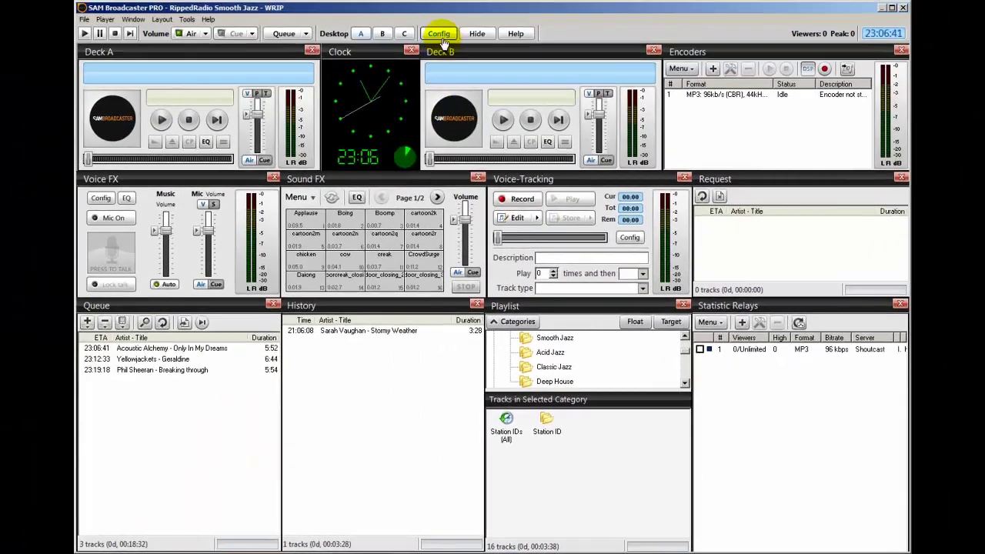
Open the clockwheel script editor from the Playlist Rotation Rules configuration
click(438, 34)
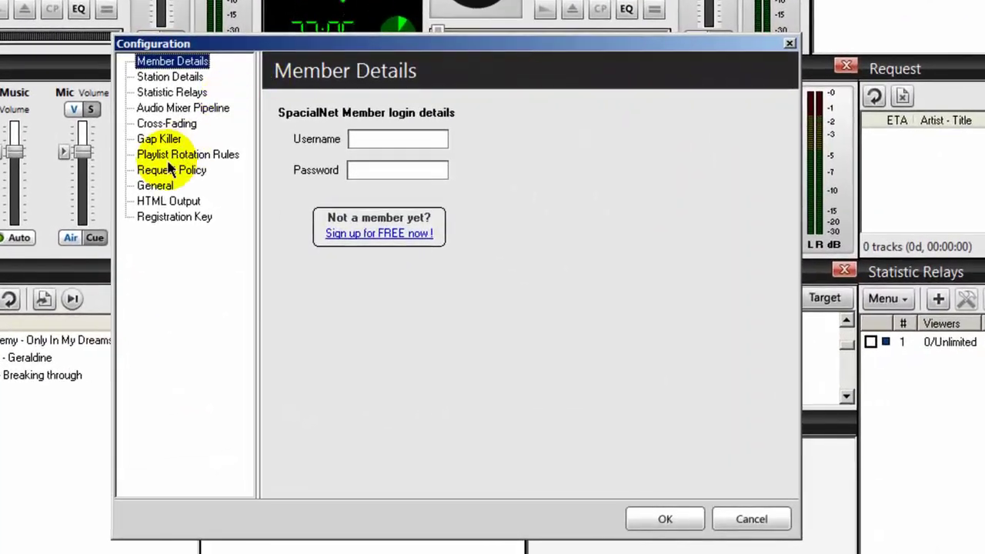
click(166, 157)
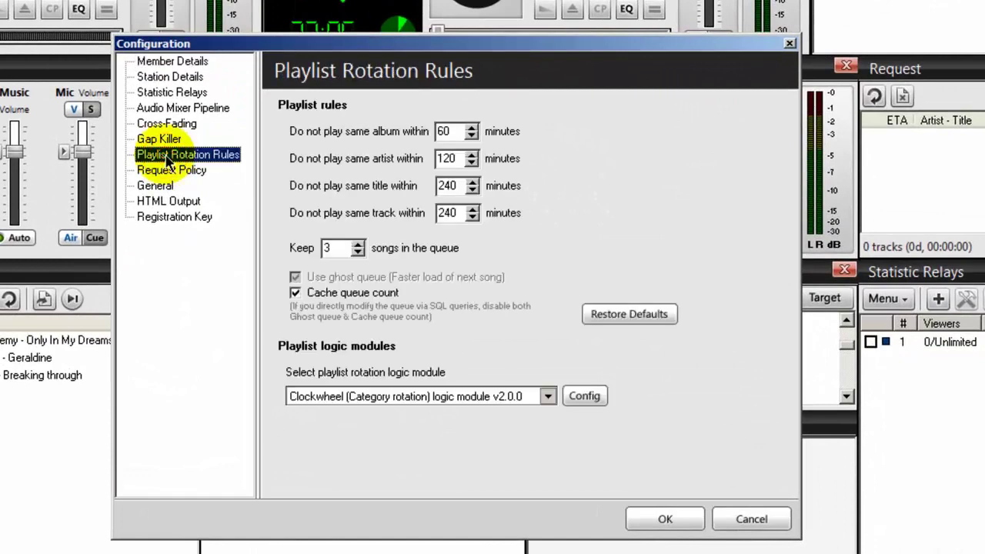
click(584, 396)
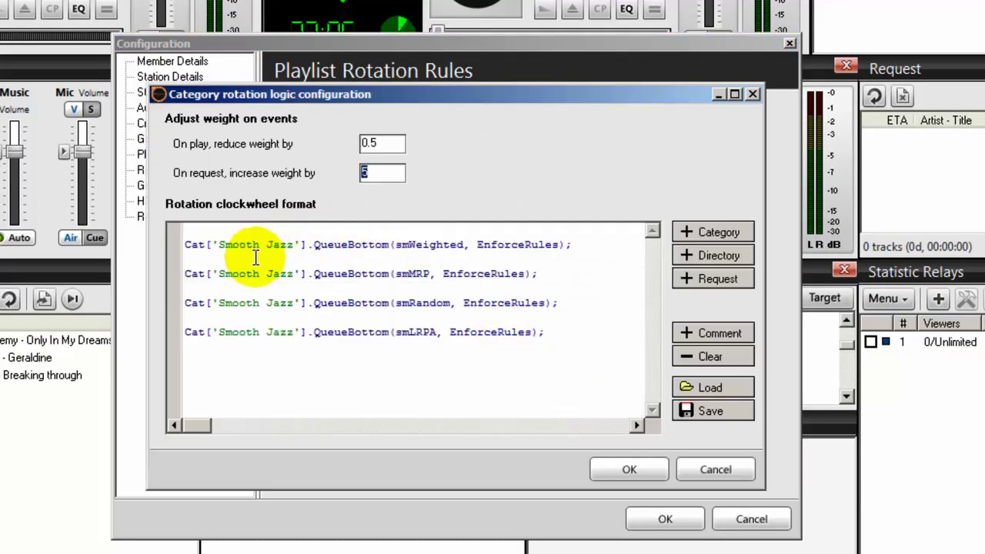
click(222, 245)
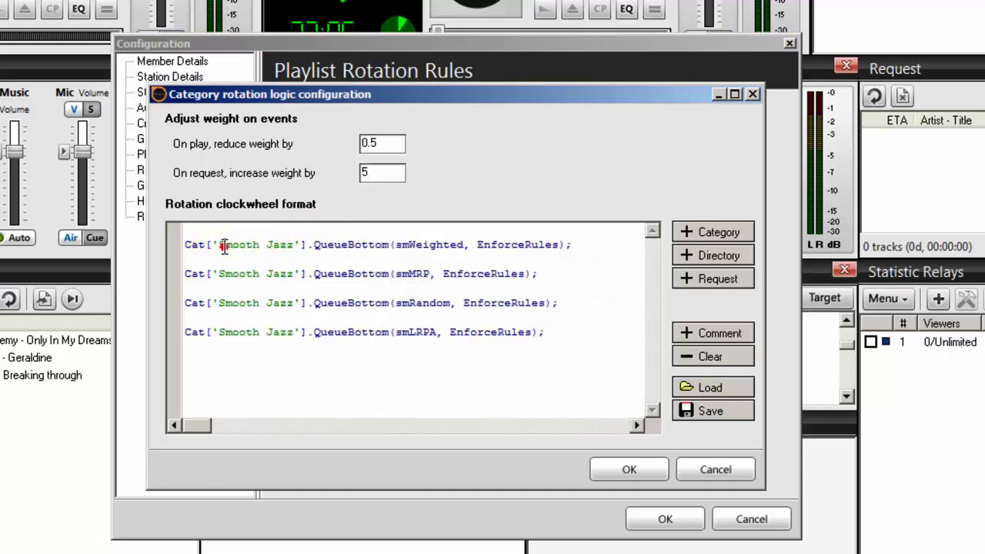
drag(310, 96, 647, 123)
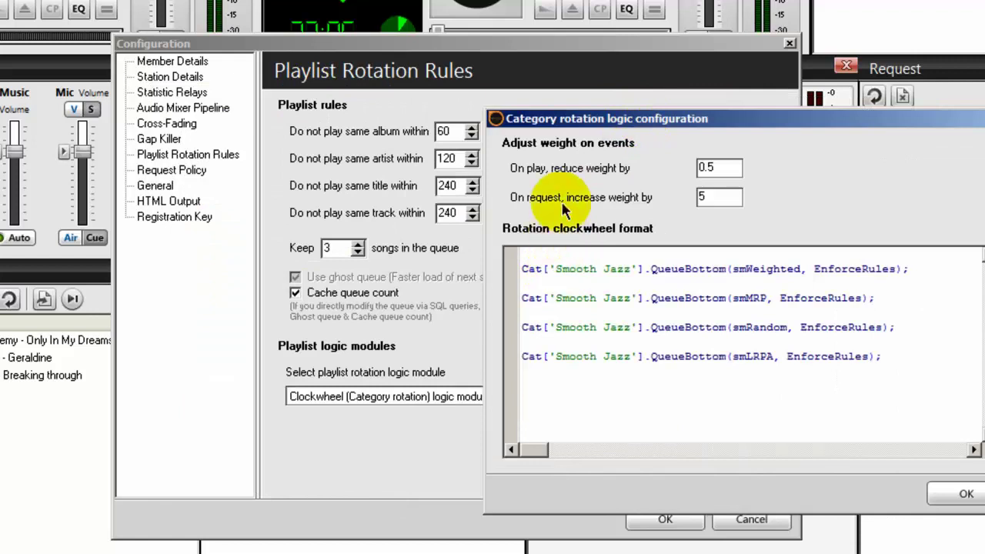
drag(567, 117, 354, 122)
Replace Smooth Jazz with Acid Jazz on all four clockwheel script lines
drag(342, 274, 417, 274)
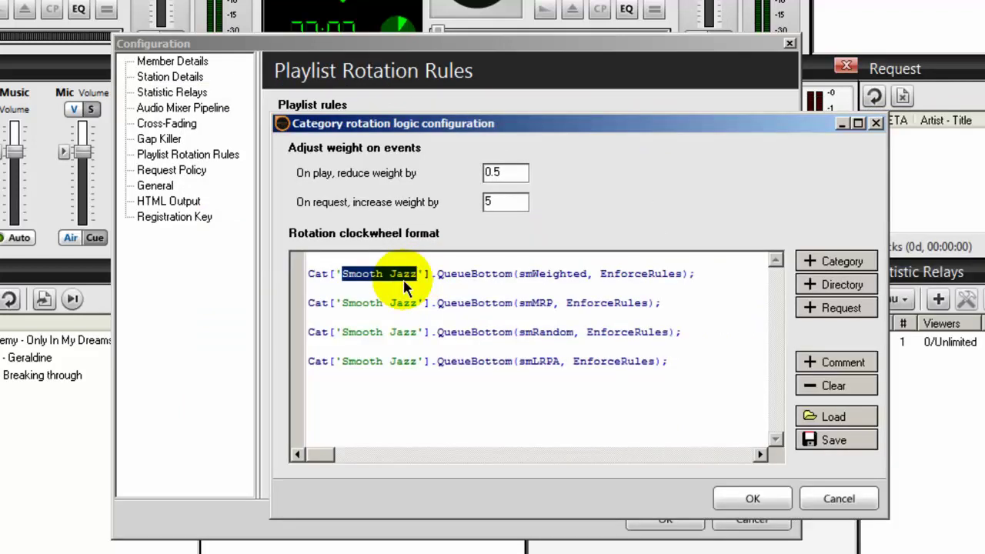
text(Acid )
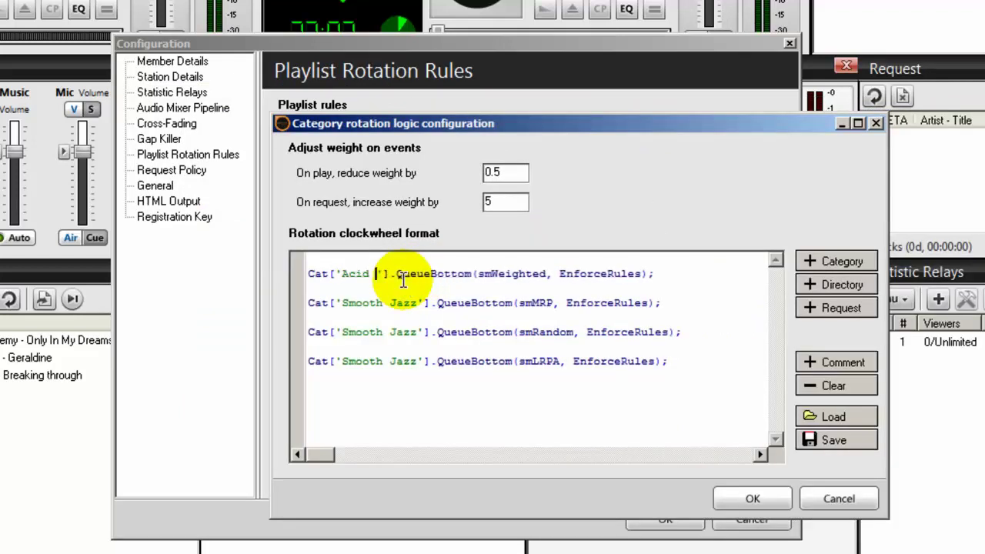
text(Jazz)
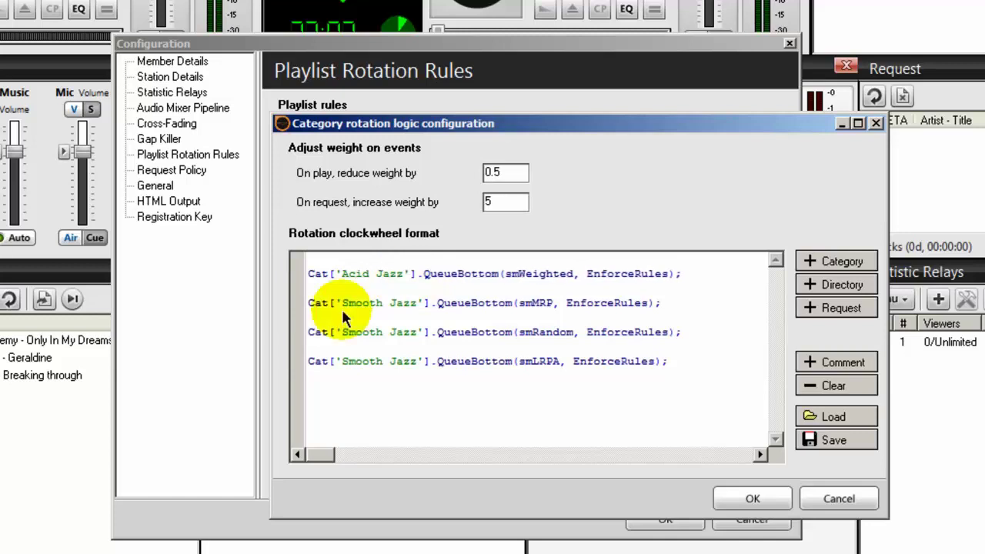
drag(342, 274, 401, 270)
key(ctrl+c)
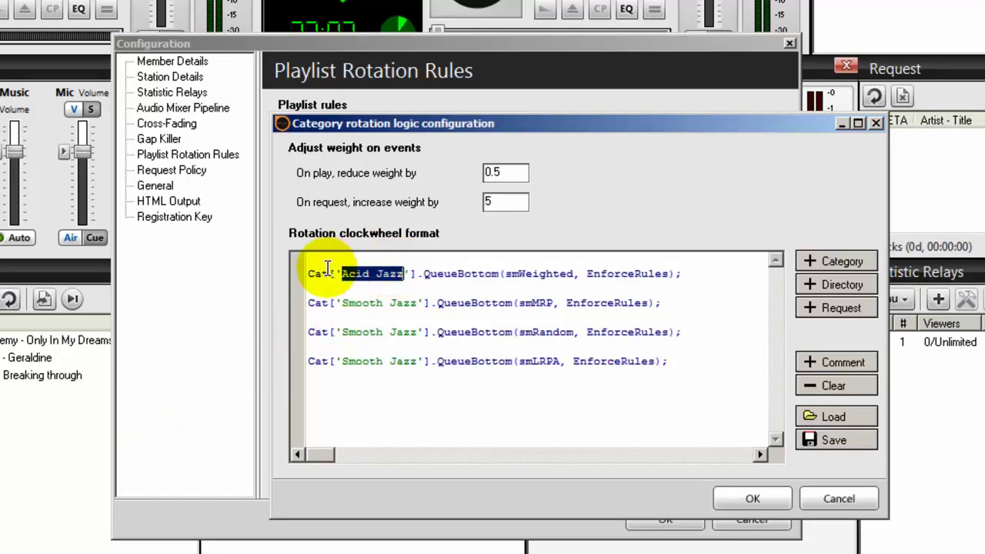
drag(342, 303, 428, 303)
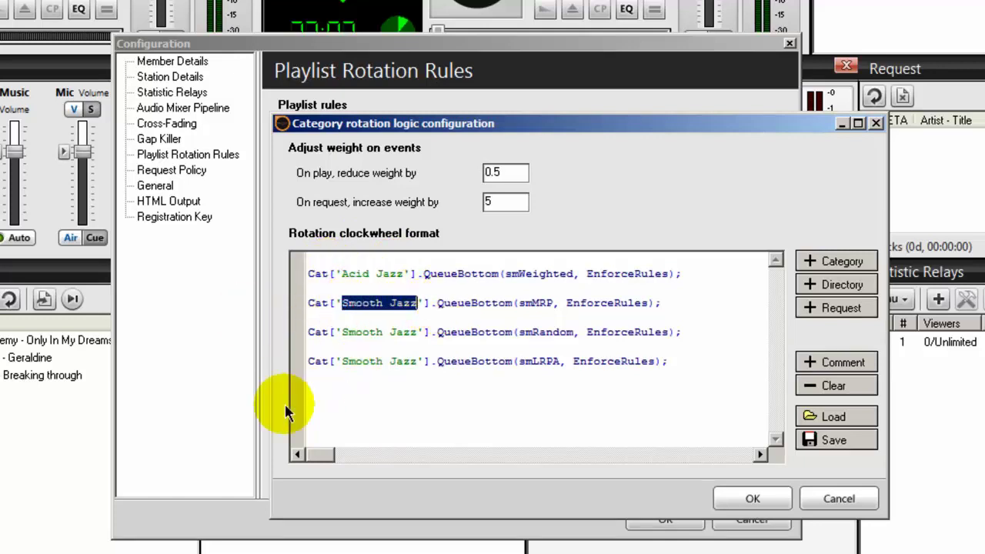
key(ctrl+v)
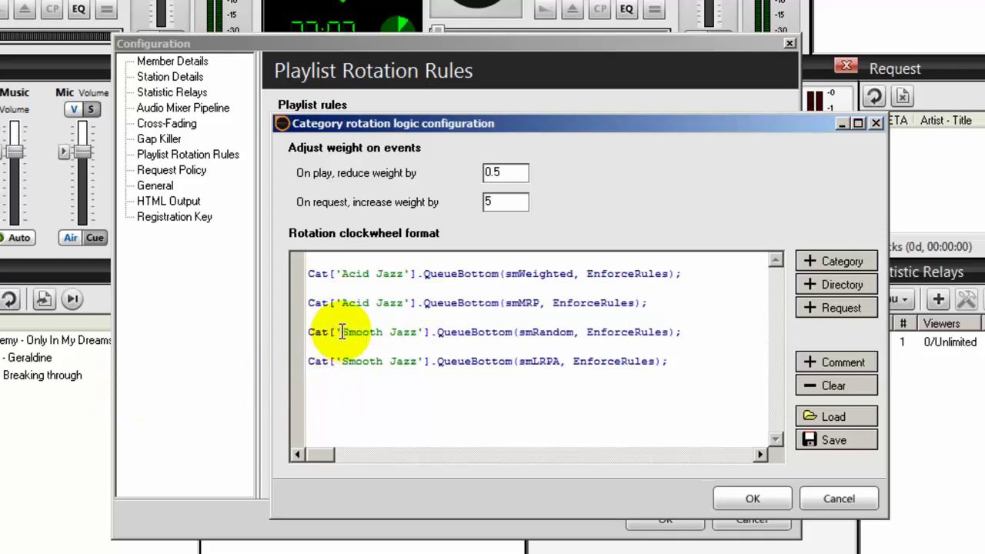
drag(342, 331, 416, 331)
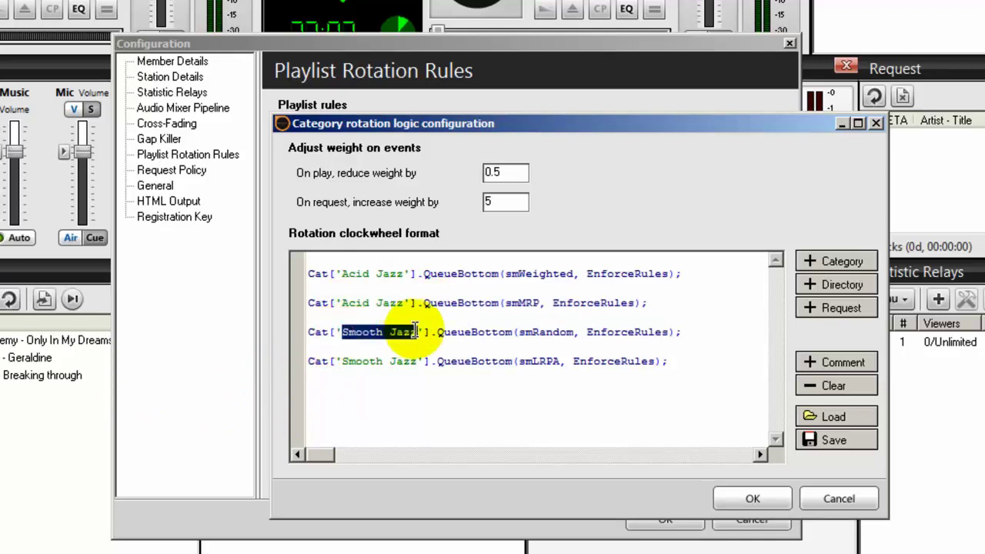
key(ctrl+v)
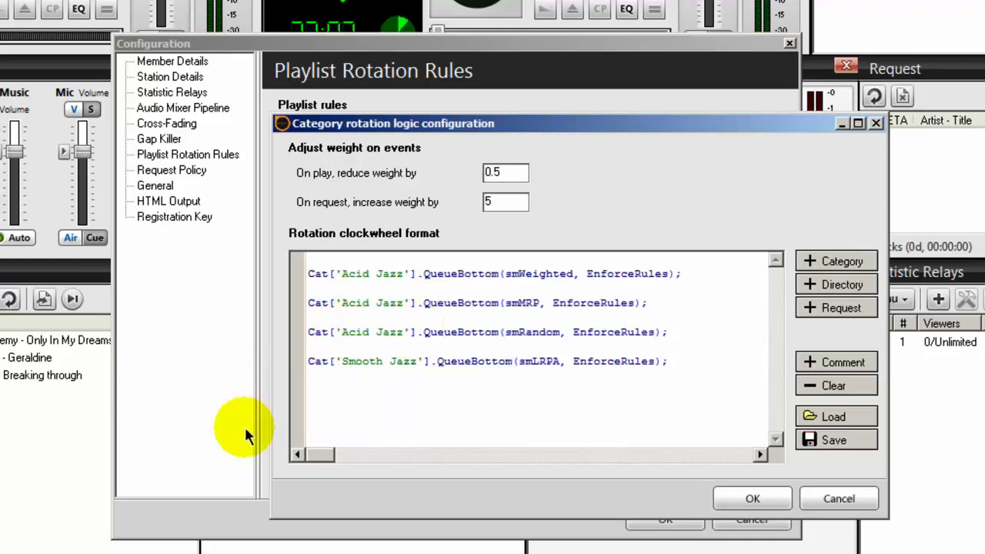
drag(342, 361, 416, 355)
key(ctrl+v)
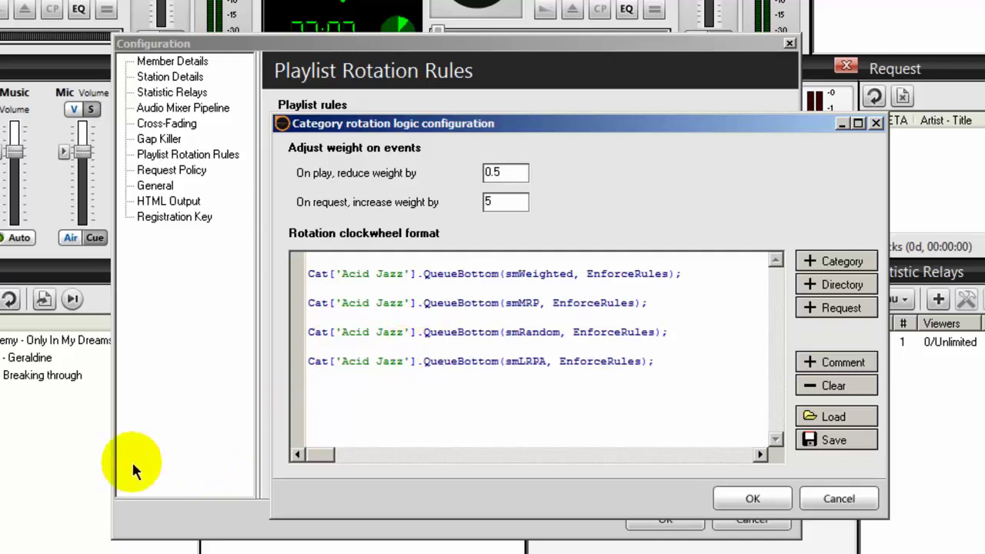
Save the Acid Jazz clockwheel as acidjazz
click(856, 439)
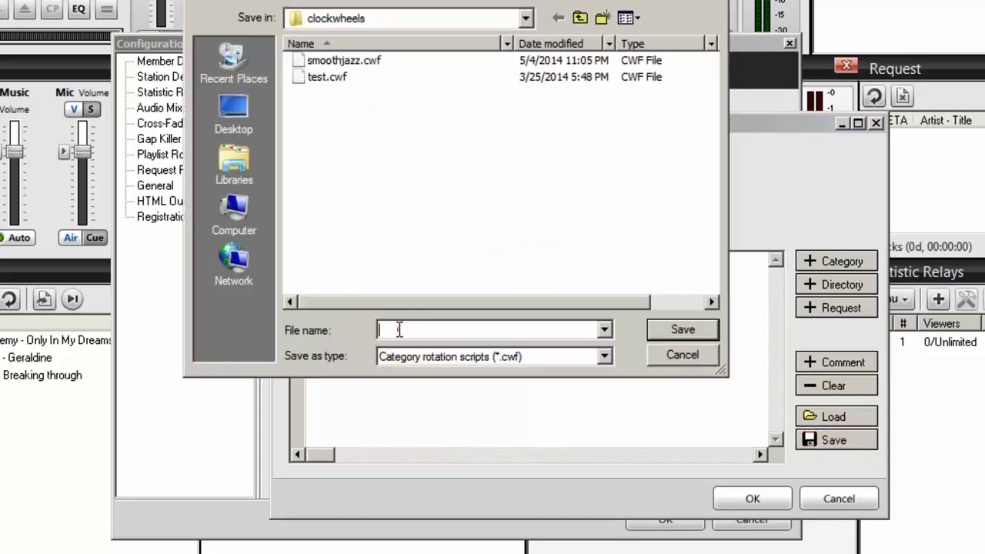
text(acidjazz)
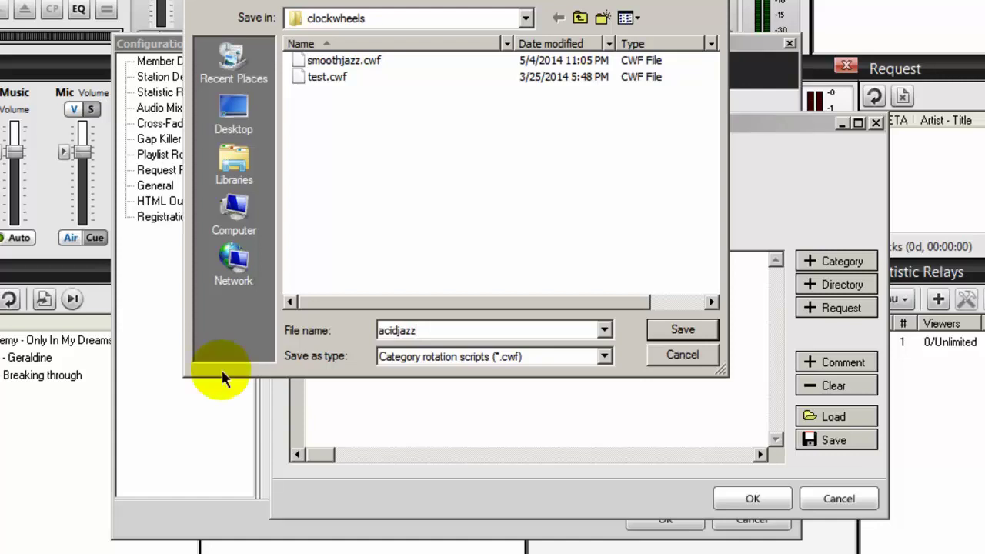
click(683, 329)
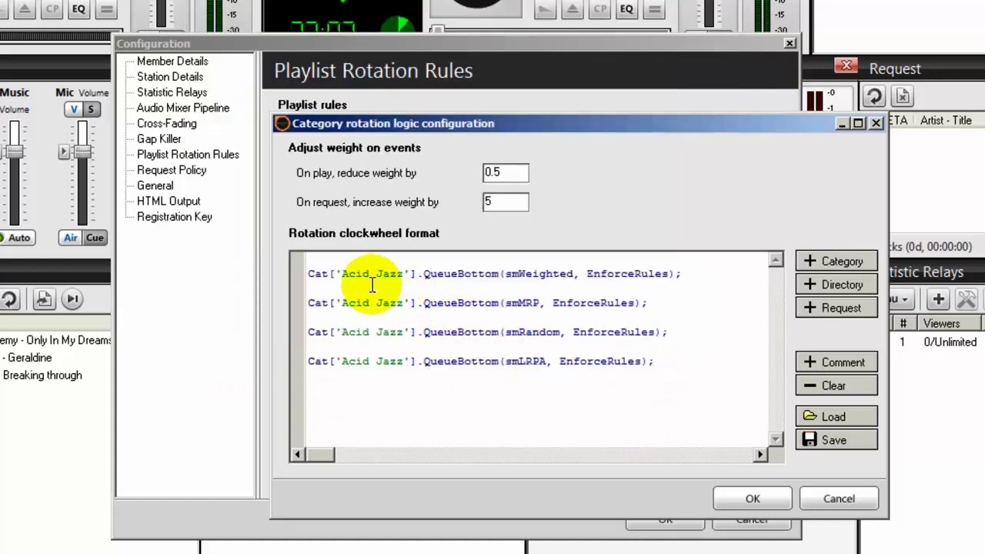
Change the script lines to Classic Jazz and save the clockwheel as classicjazz
drag(344, 275, 400, 275)
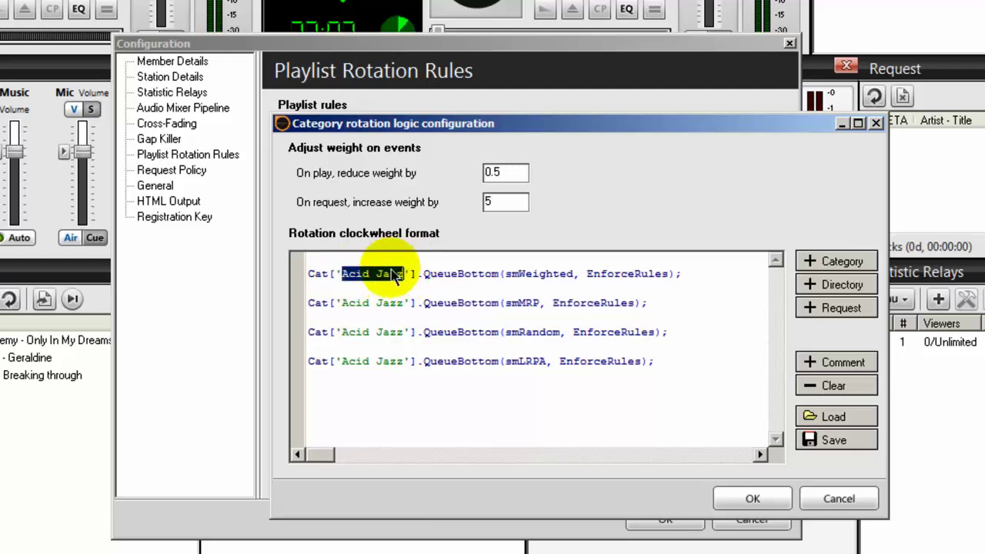
text(Classic)
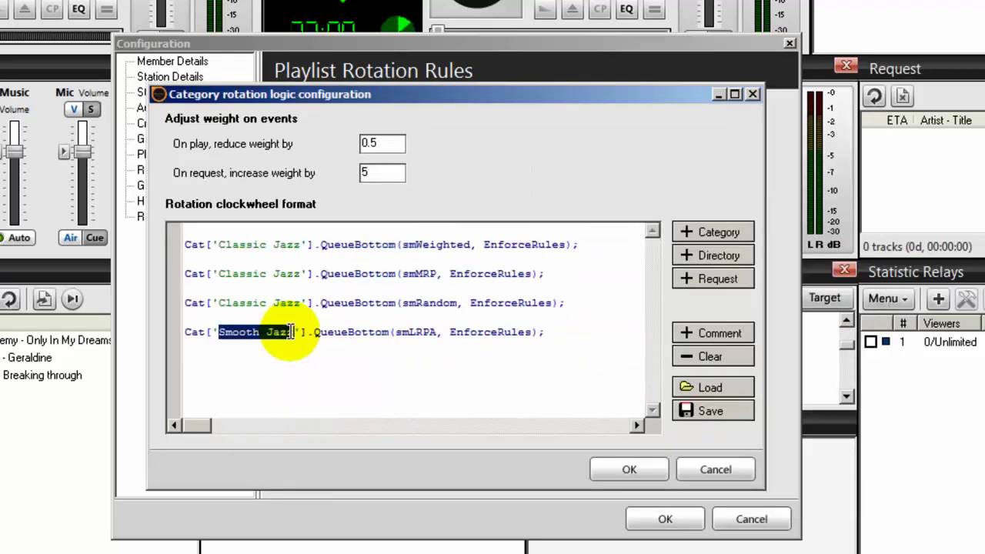
drag(281, 333, 288, 334)
text(Classic Jazz)
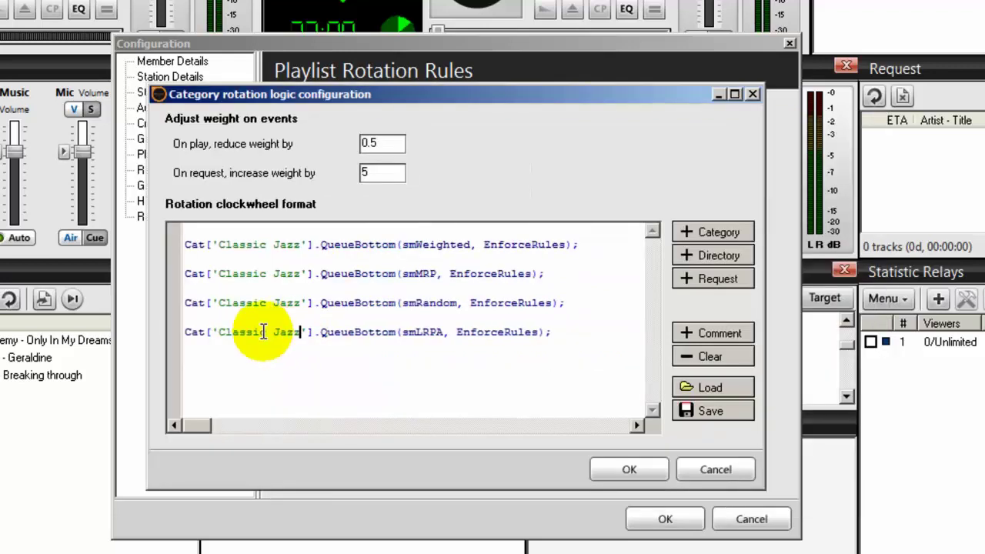
click(723, 412)
click(429, 329)
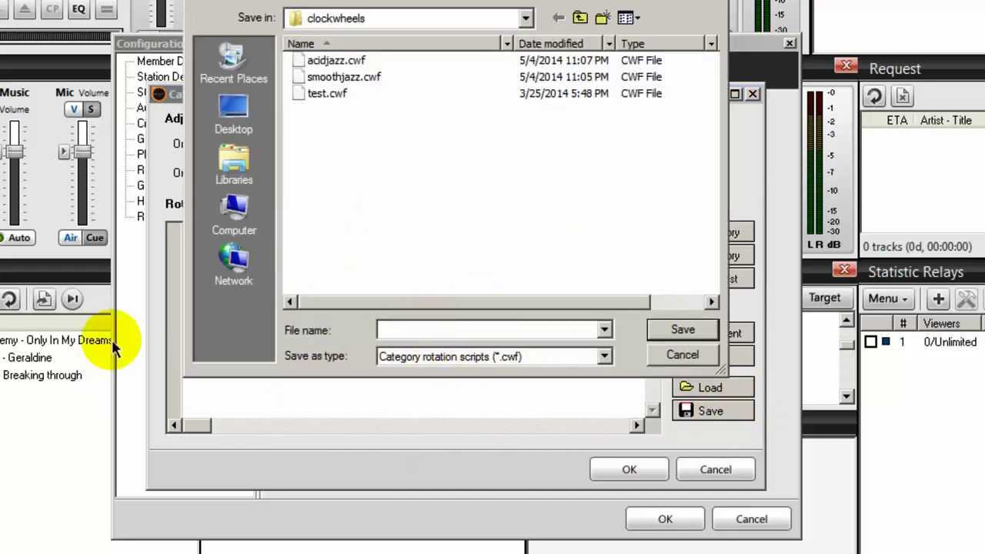
text(classicjazz)
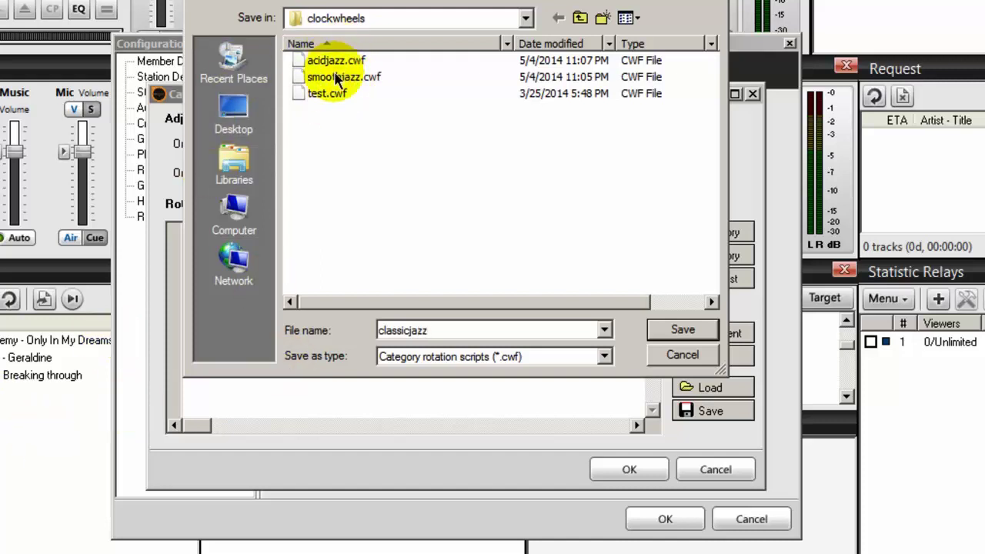
click(679, 331)
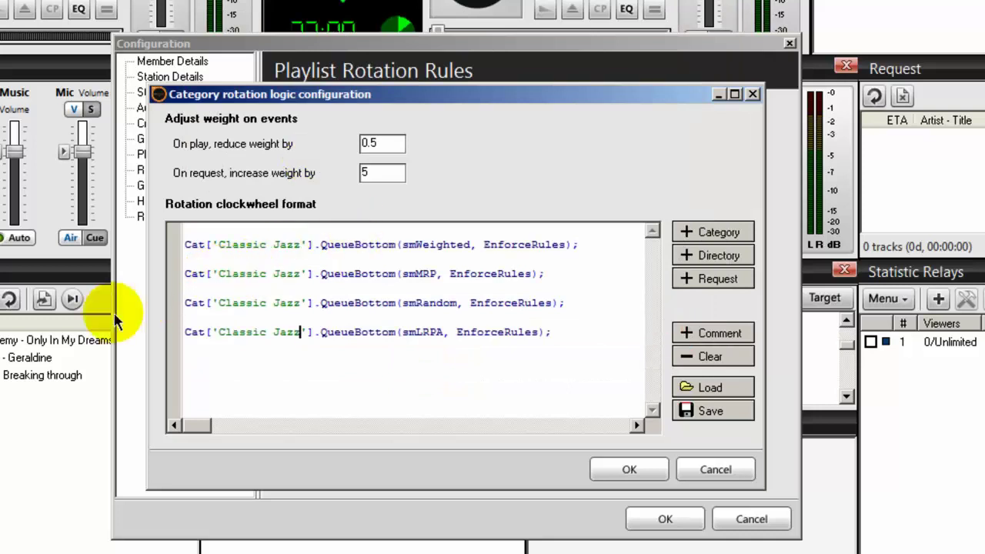
Change the script lines to Deep House, save as deephouse, and accept the clockwheel settings
double_click(221, 245)
text(Deep House)
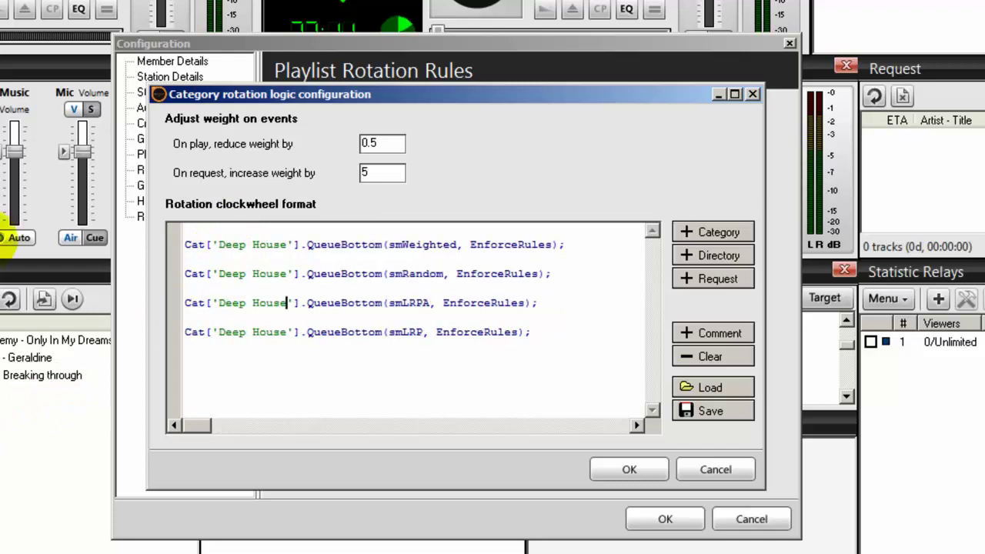
click(711, 412)
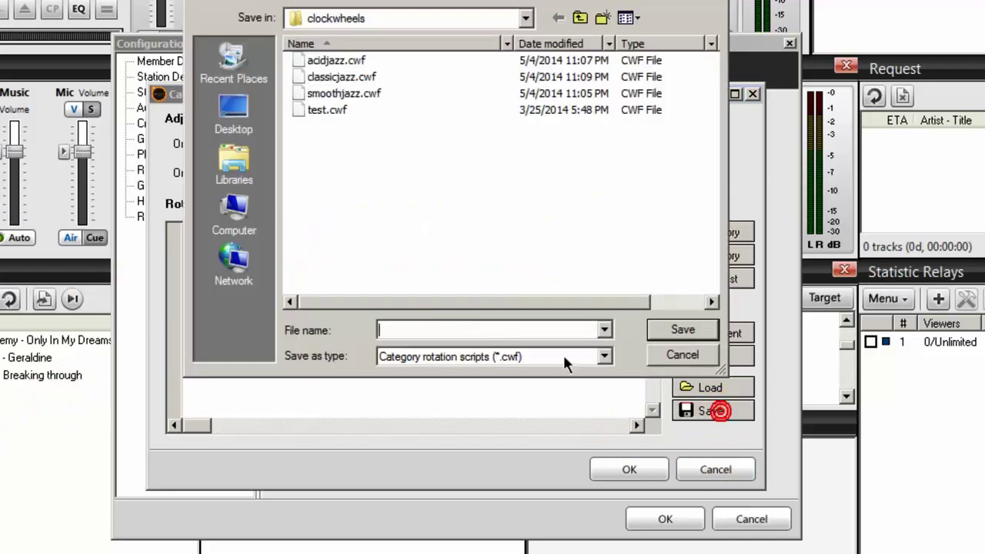
click(438, 333)
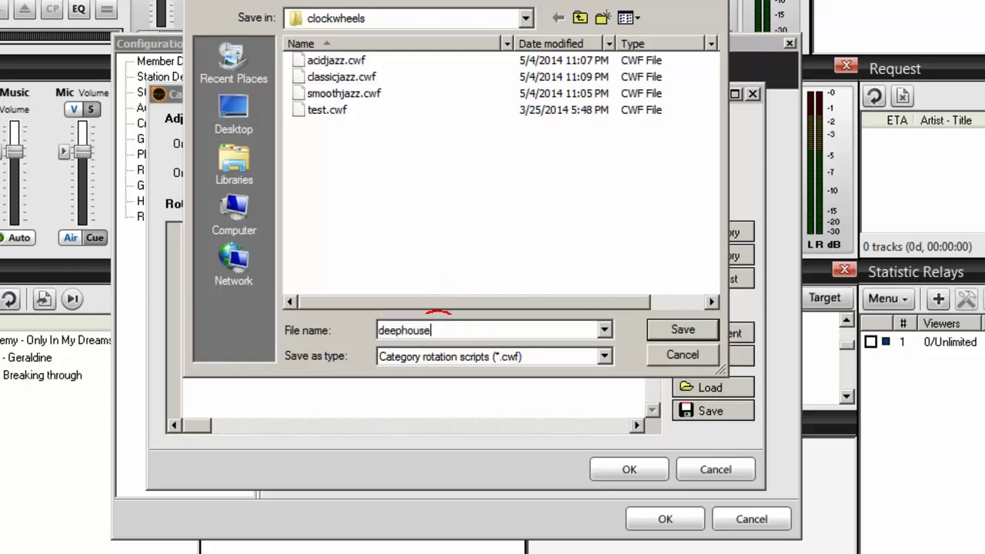
click(682, 330)
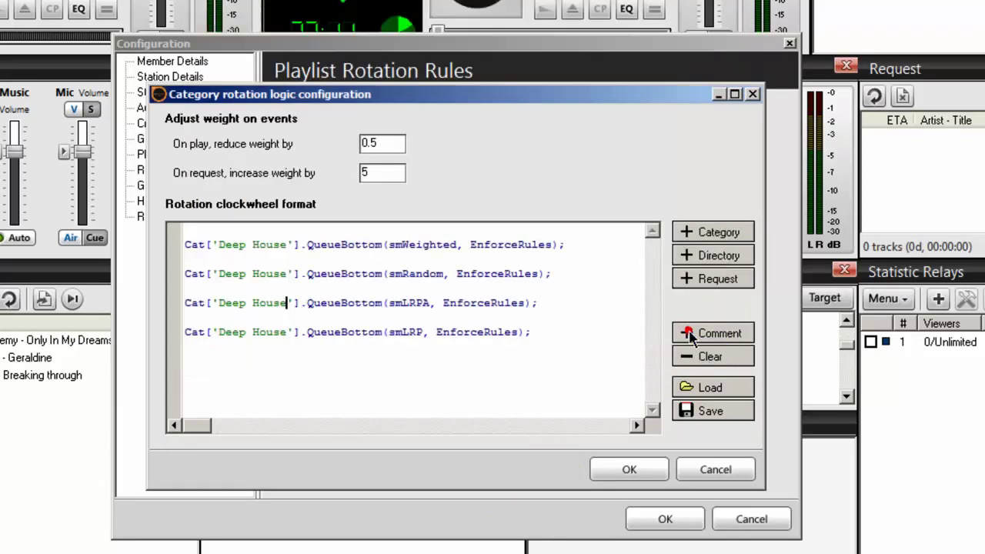
click(628, 469)
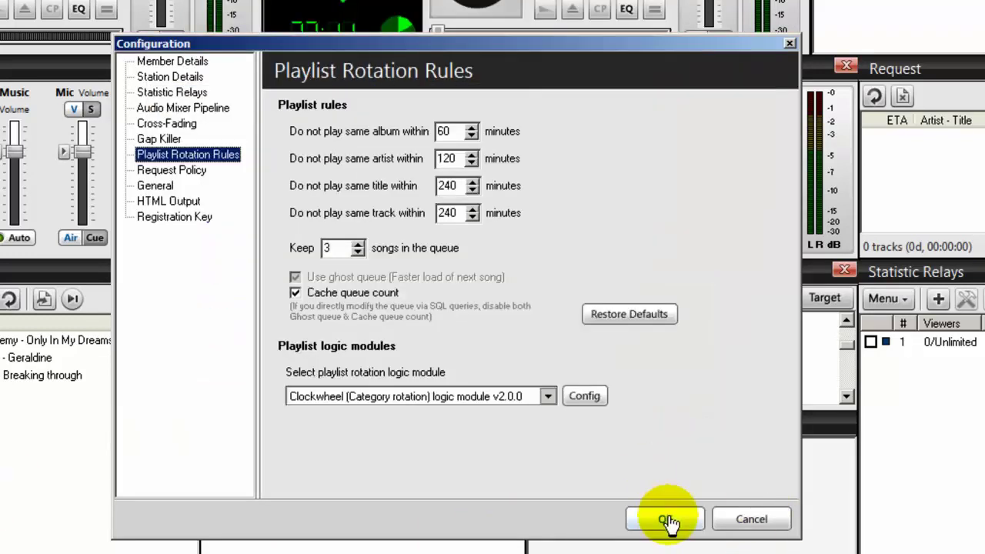
Close the configuration, switch to the Desktop B Event Scheduler layout, and start a new event
click(666, 520)
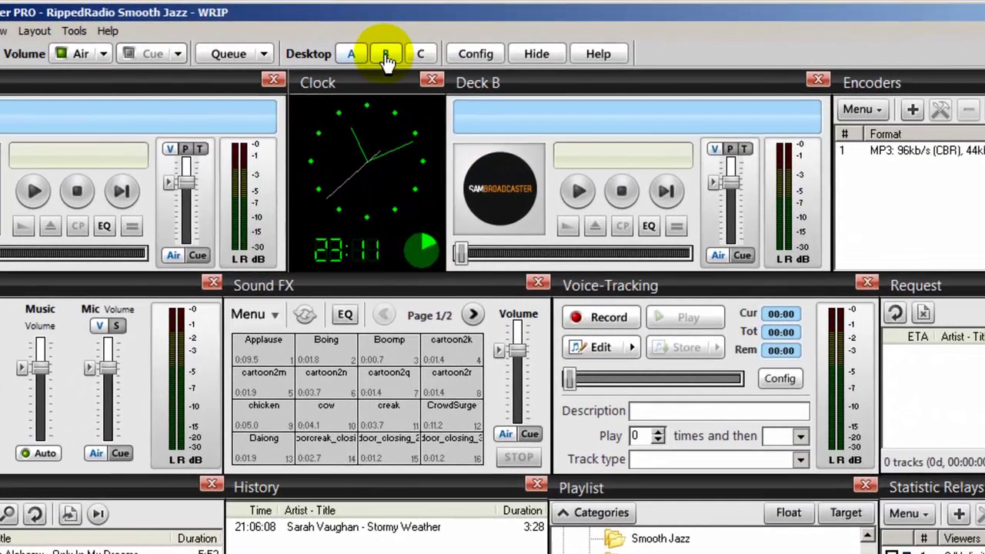
click(385, 56)
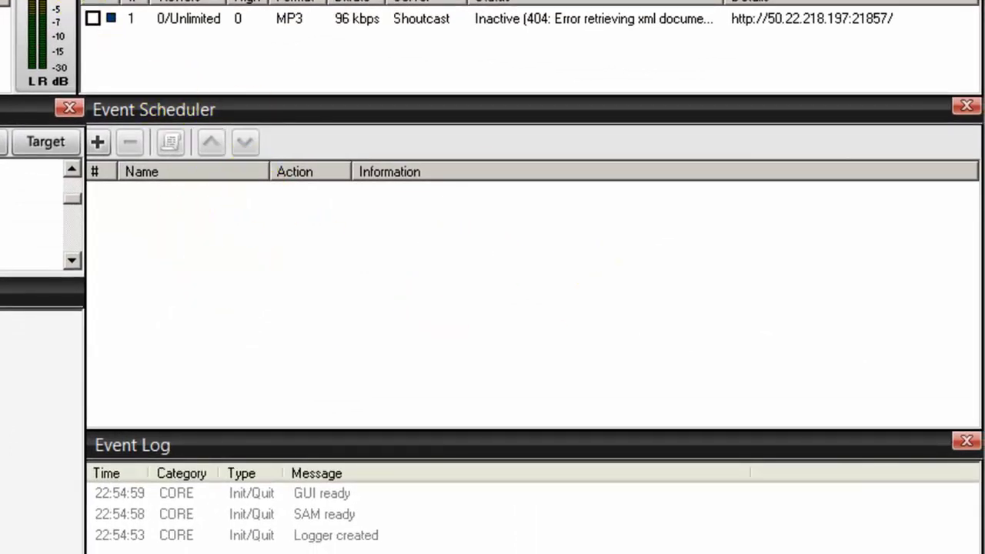
click(97, 148)
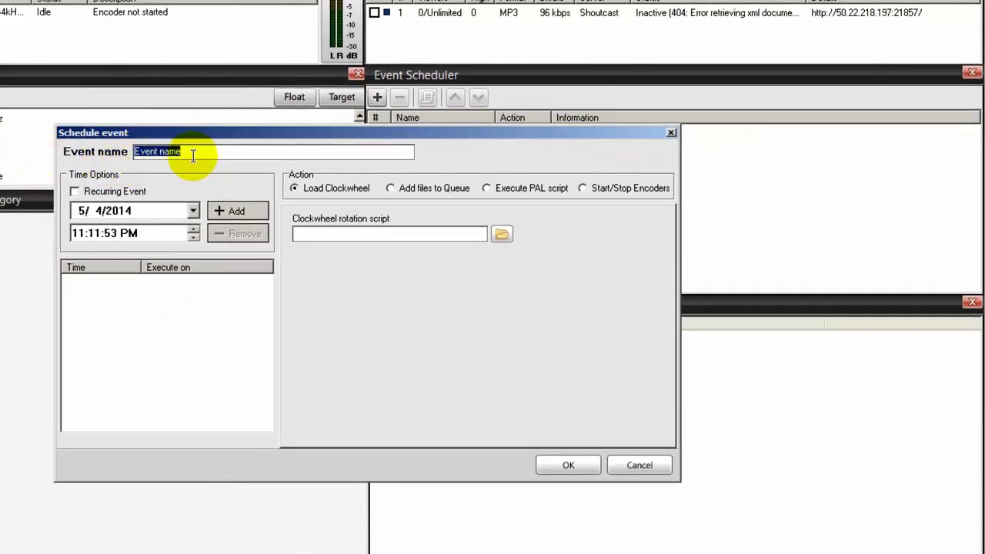
Enter 'Smooth Jazz 4am-4pm EST' as the scheduled event's name
text(Smooth)
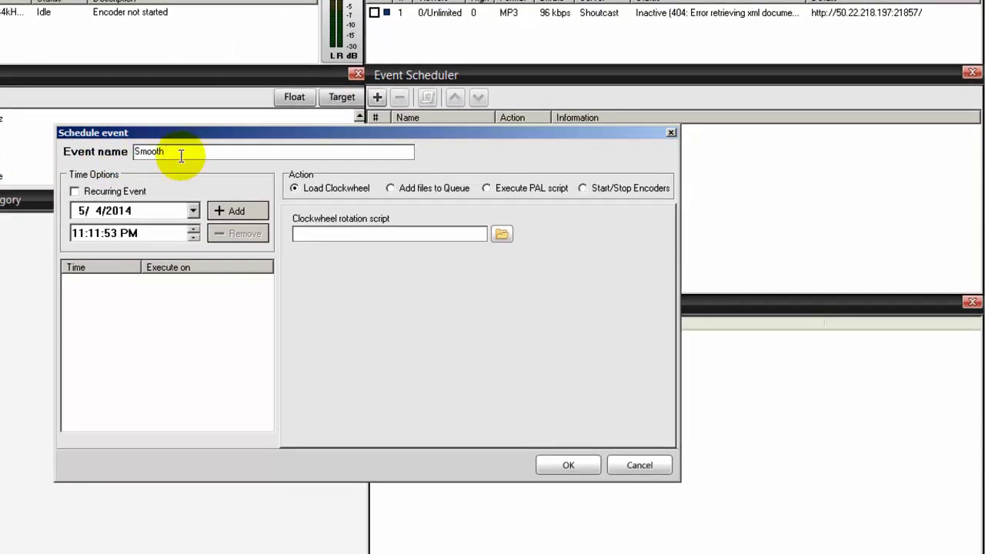
text( Jazz 4am-4pm EST)
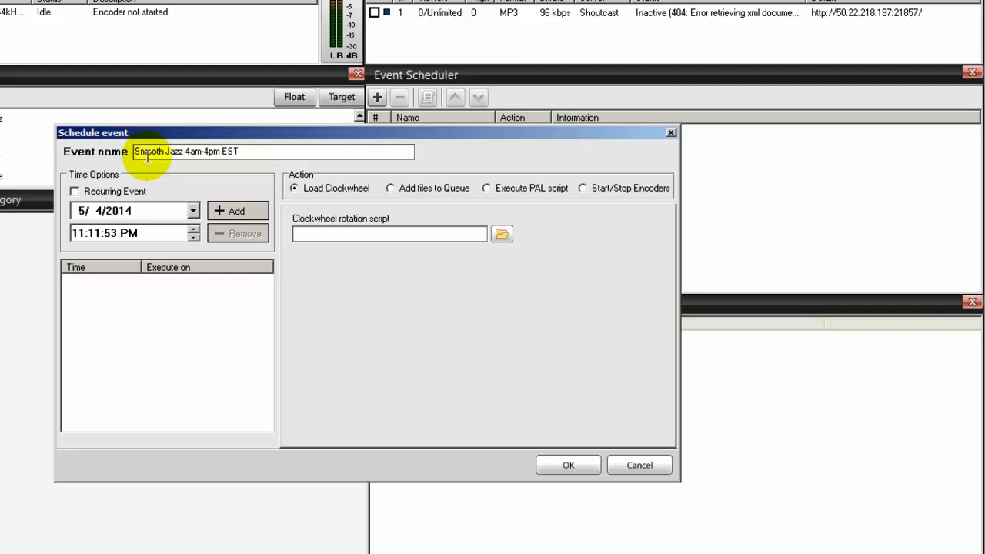
drag(147, 157, 185, 152)
click(169, 153)
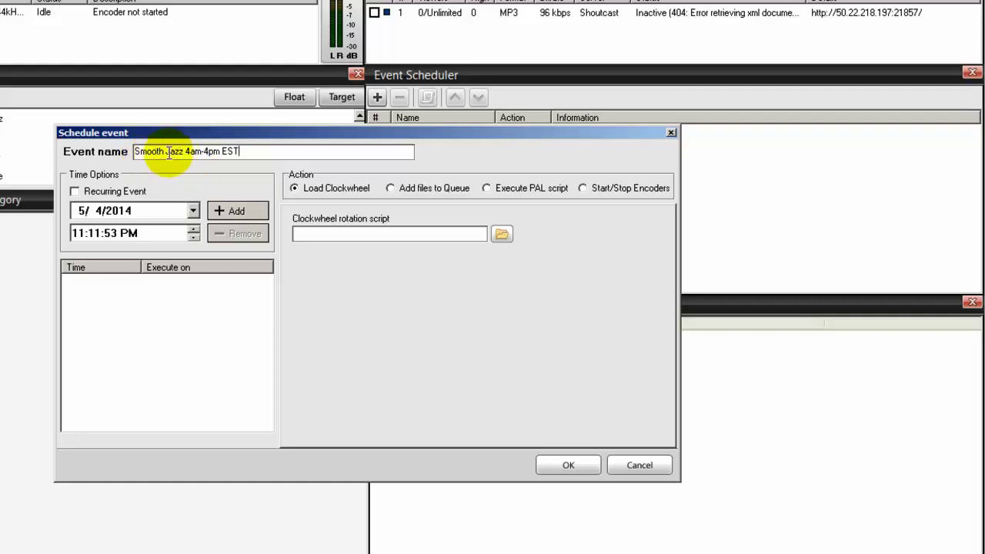
key(End)
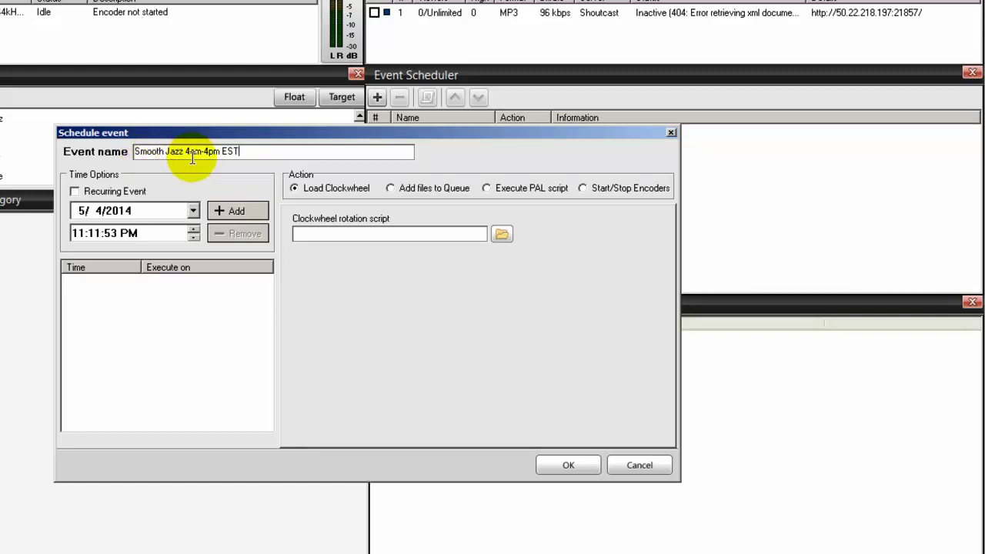
Make the Smooth Jazz event recur daily and add a 3:45:00 AM run time
click(75, 193)
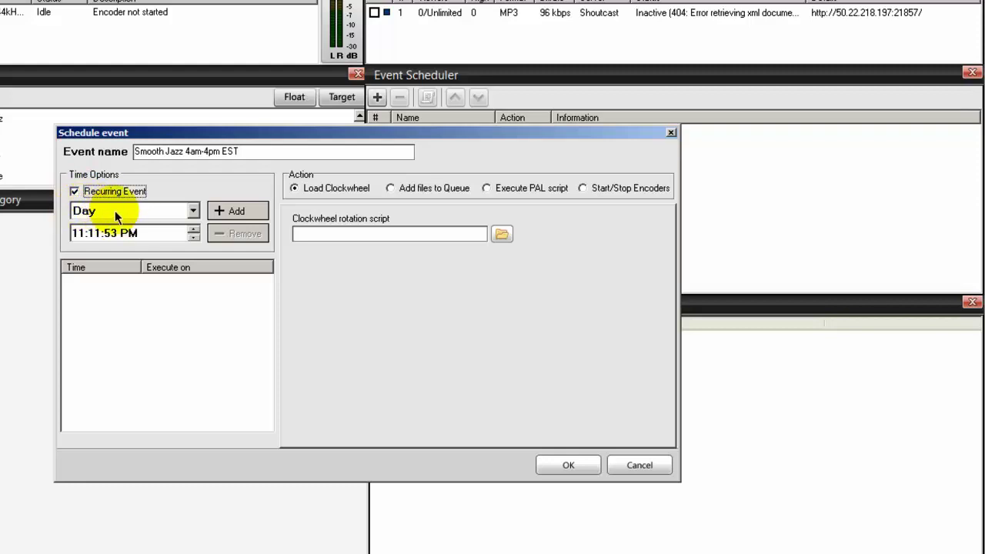
click(74, 234)
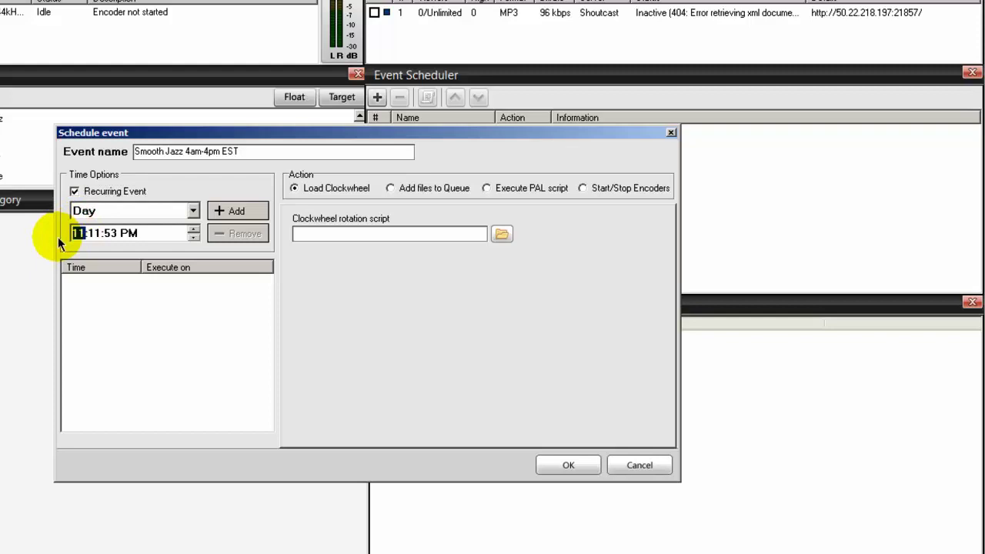
text(40000)
click(127, 233)
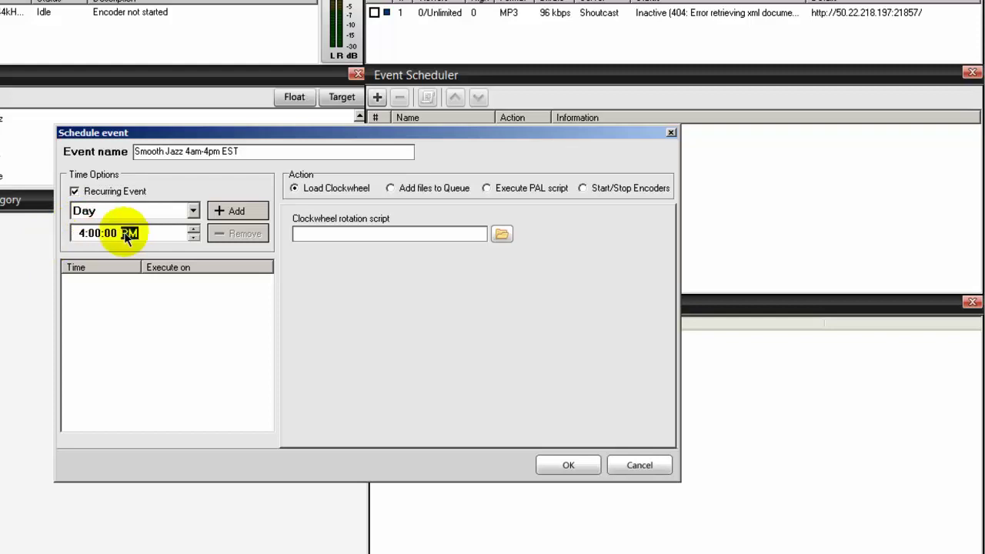
key(a)
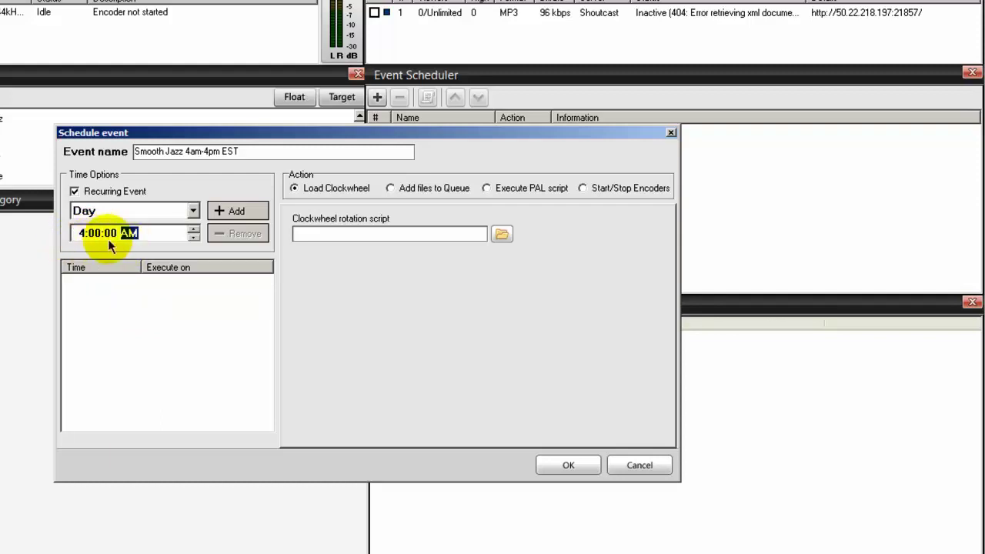
click(82, 233)
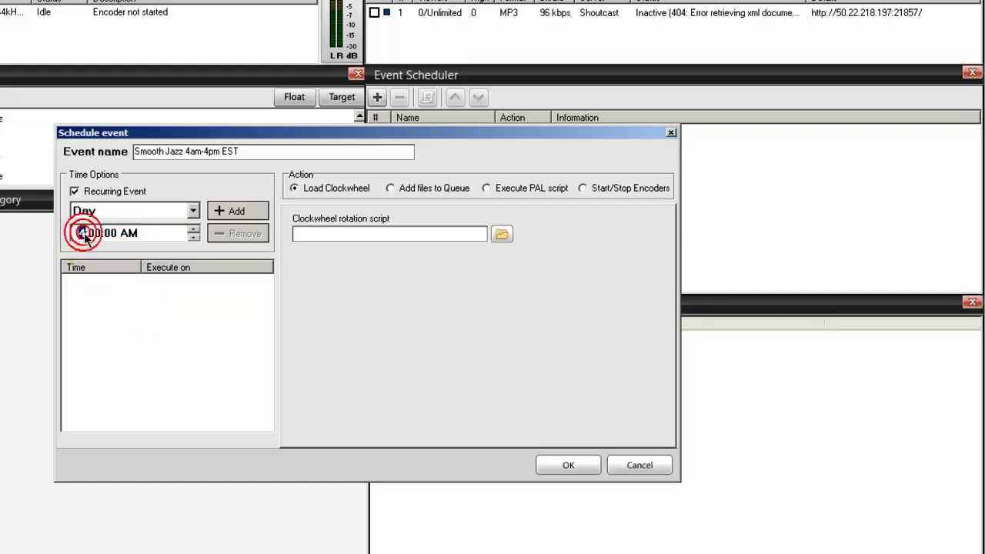
text(3)
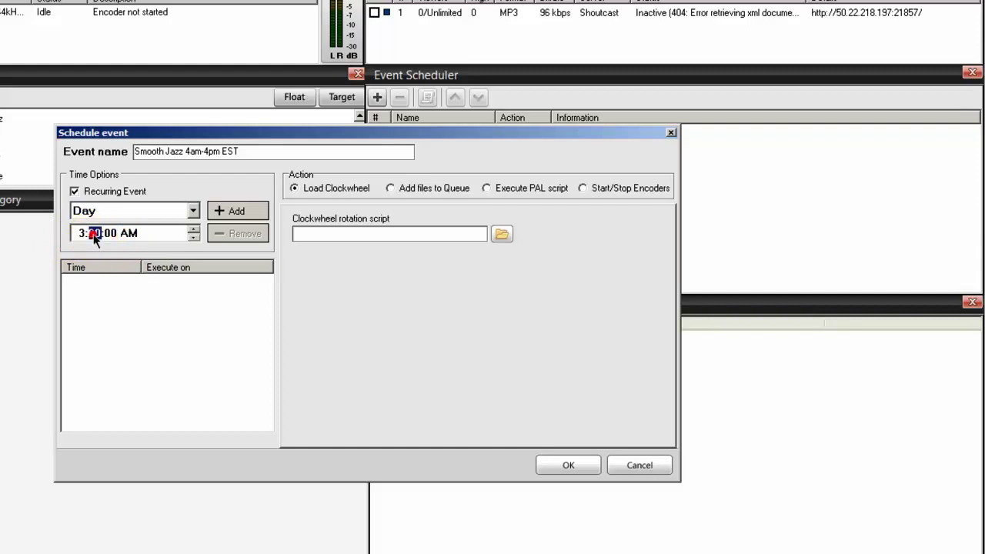
click(93, 233)
click(243, 211)
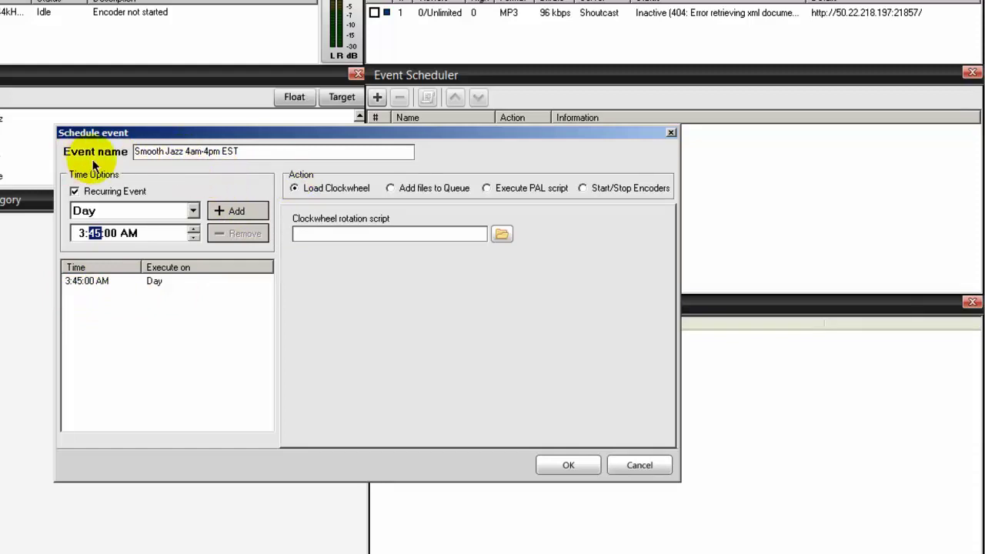
Load smoothjazz.cwf from the clockwheels folder as the event's rotation script
click(500, 235)
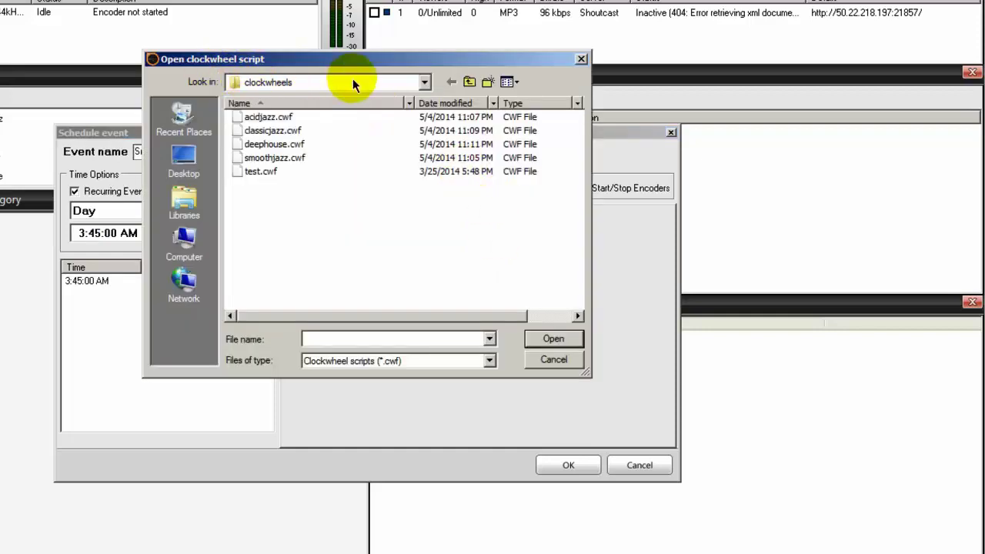
click(274, 159)
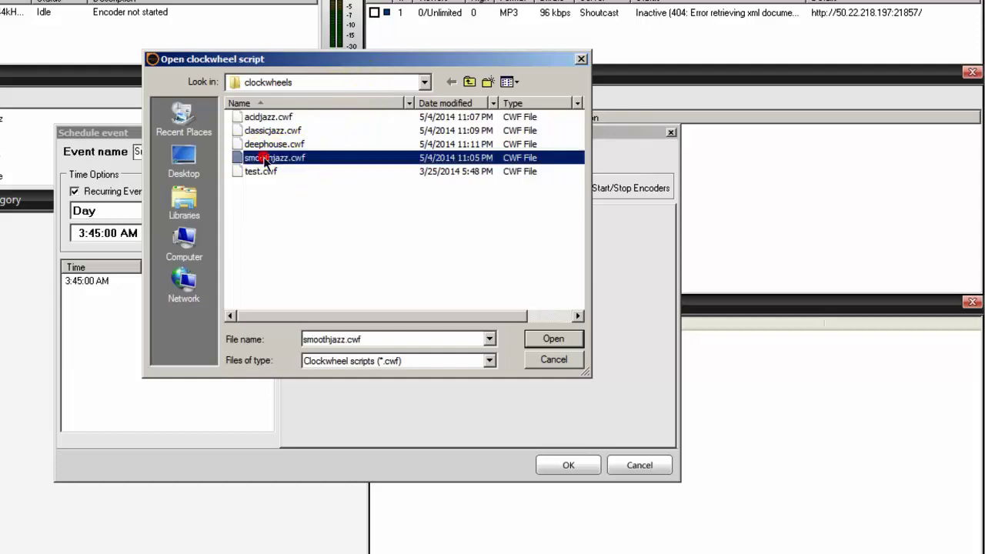
click(554, 341)
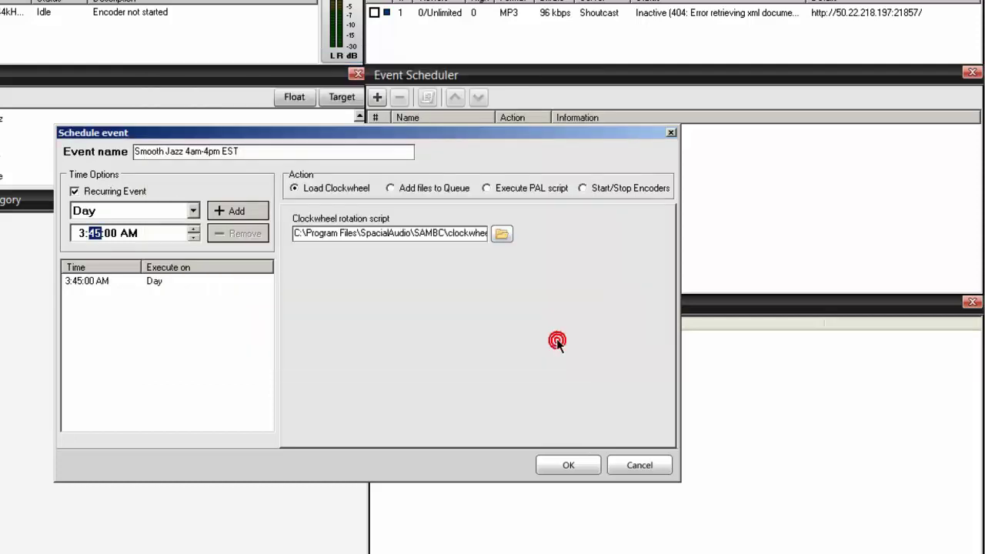
Save the Smooth Jazz event and view the Smooth Jazz category's tracks
click(565, 466)
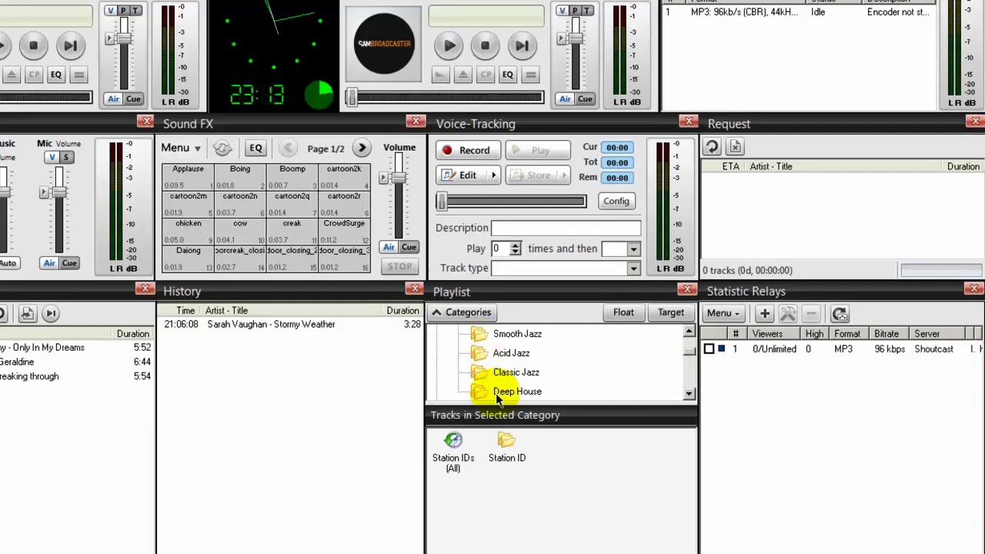
click(514, 336)
click(514, 338)
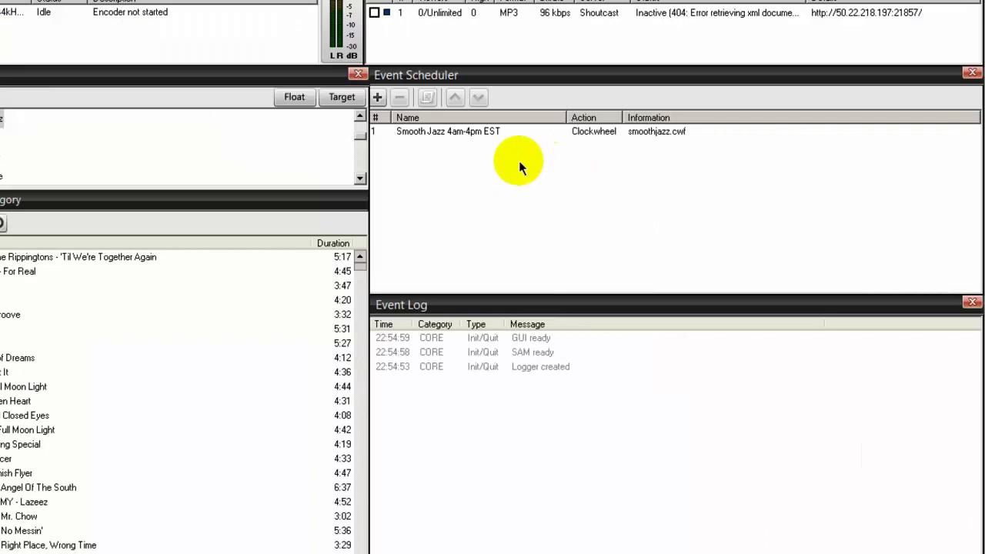
Create a new scheduled event named 'Acid Jazz 4pm-11pm EST'
click(377, 97)
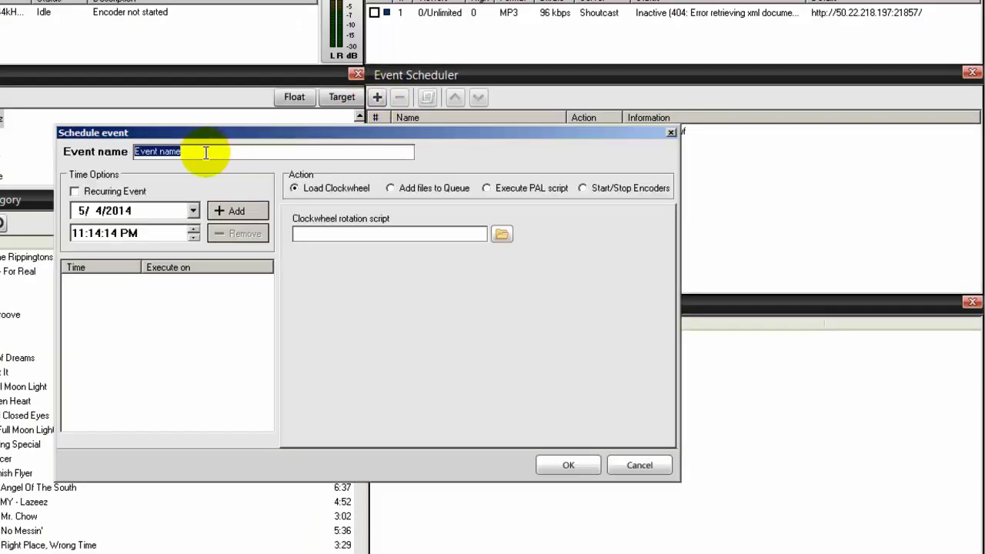
text(A)
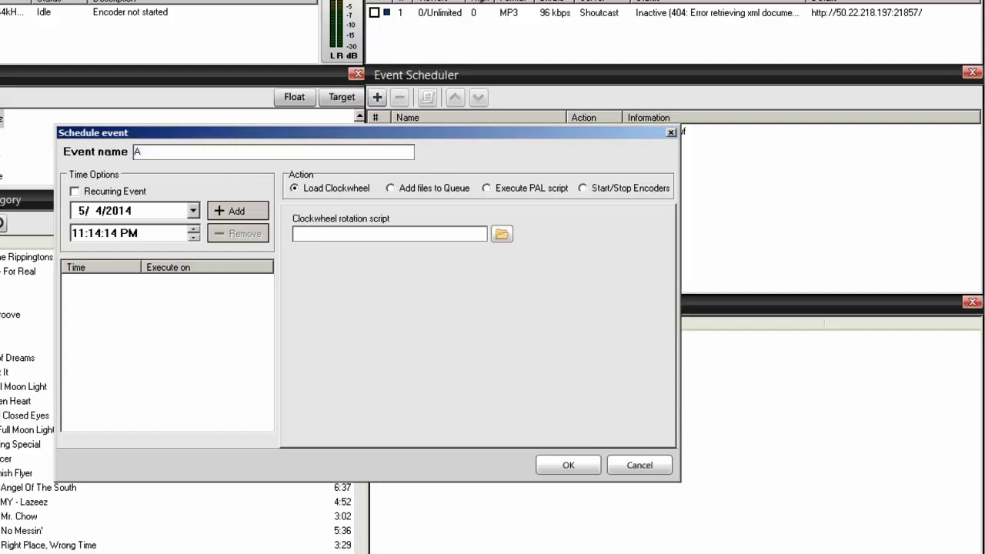
text(cid Jazz)
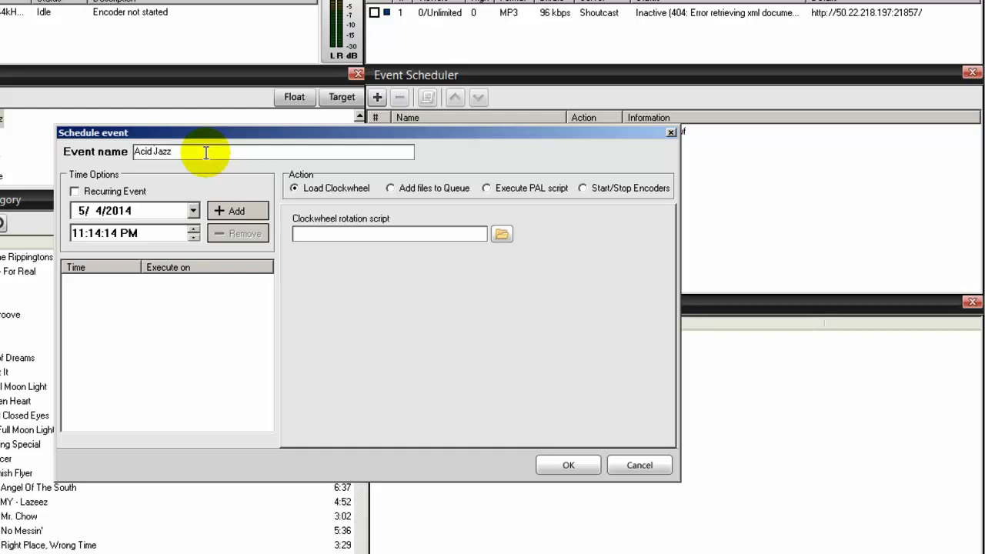
text(4p)
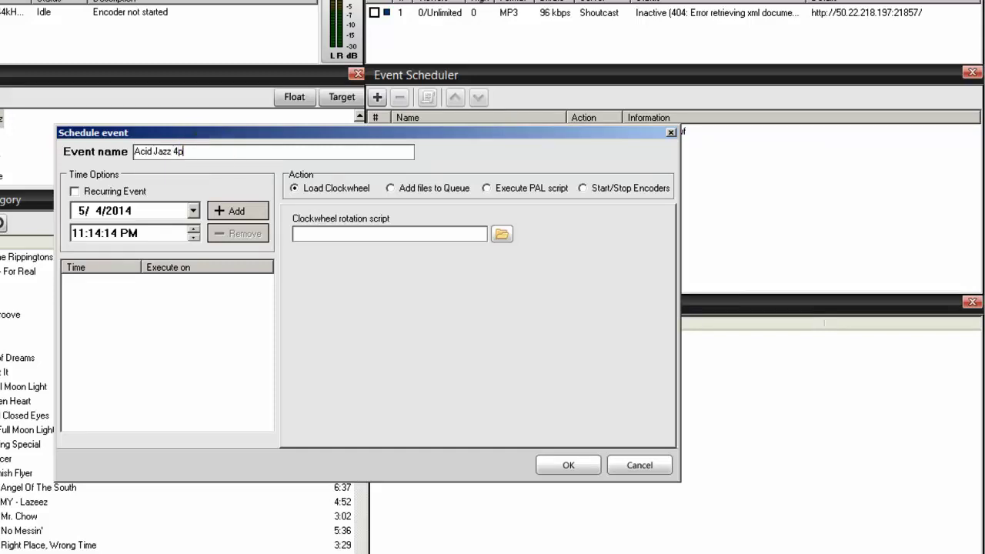
text(m-)
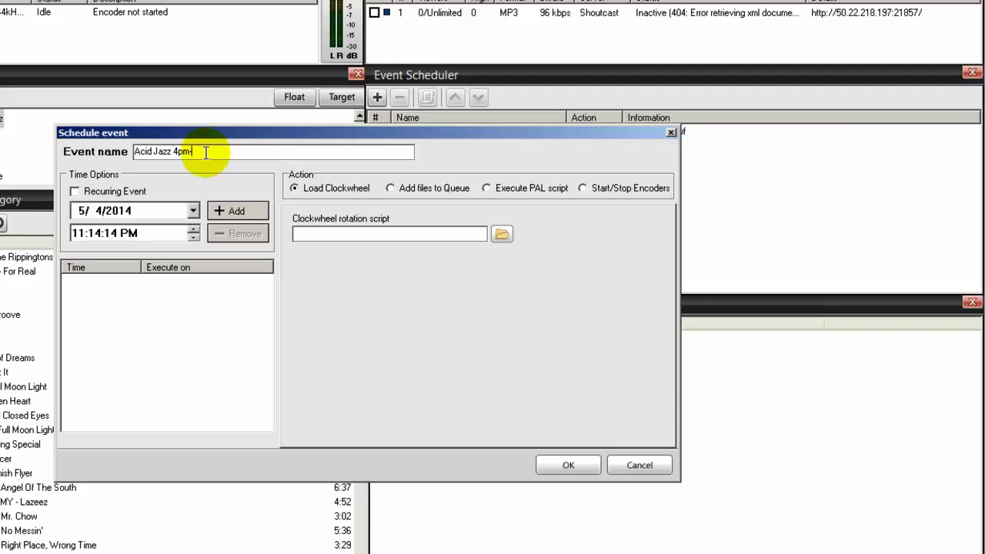
text(11pm EST)
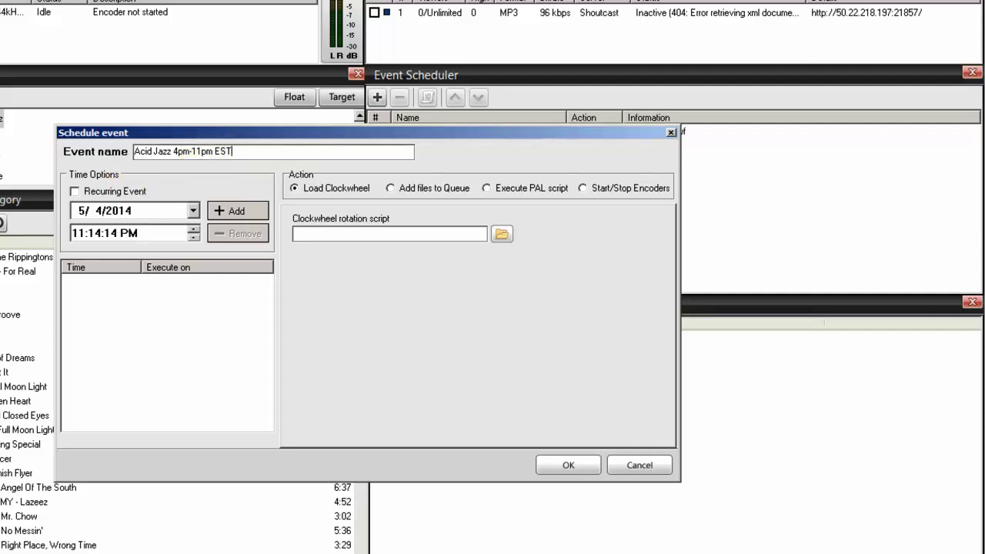
Make the Acid Jazz event recur daily and add a 3:45:00 PM run time
click(74, 193)
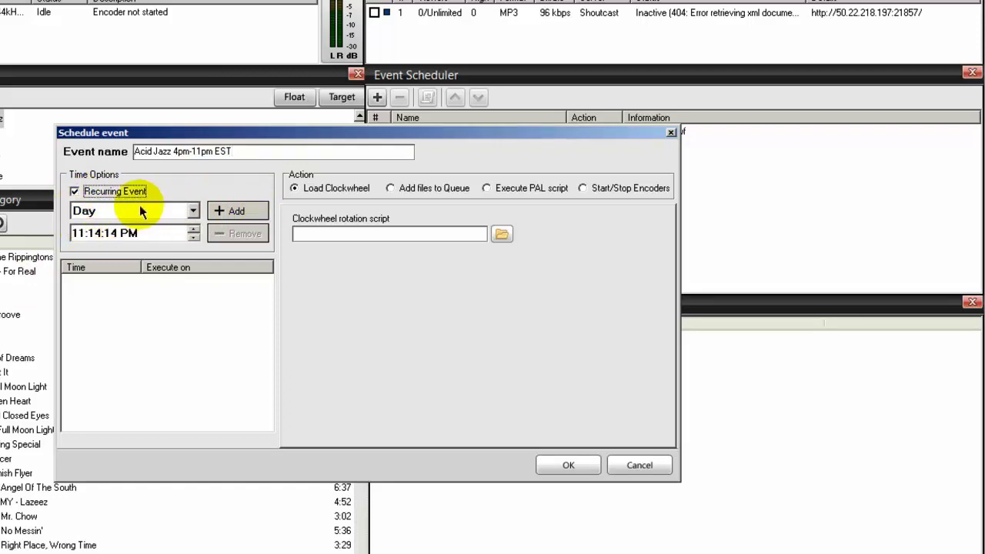
click(80, 235)
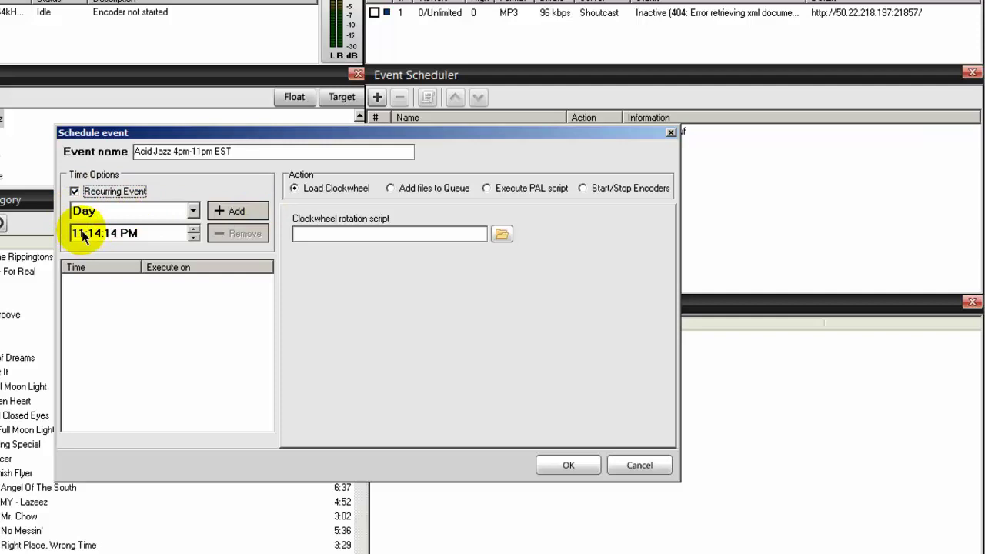
click(77, 235)
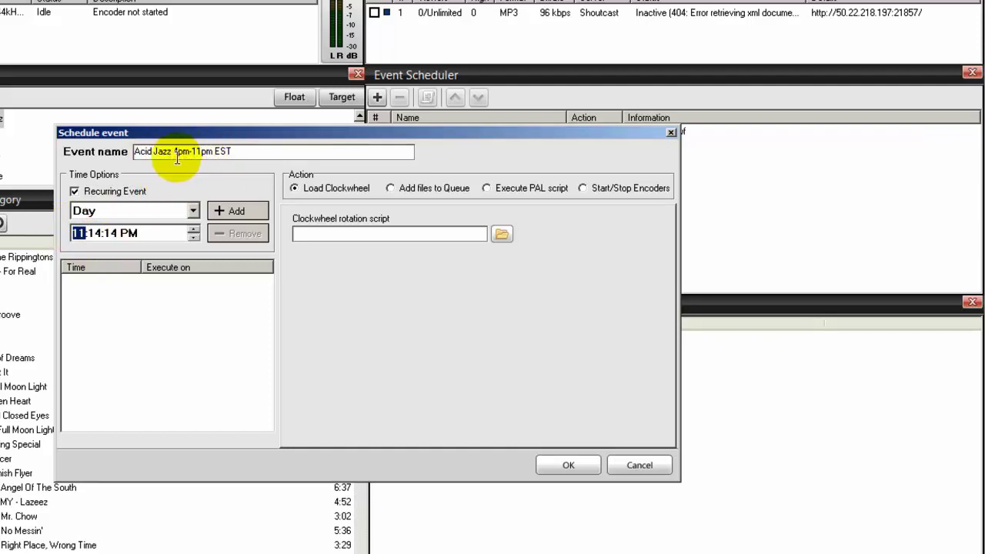
text(4)
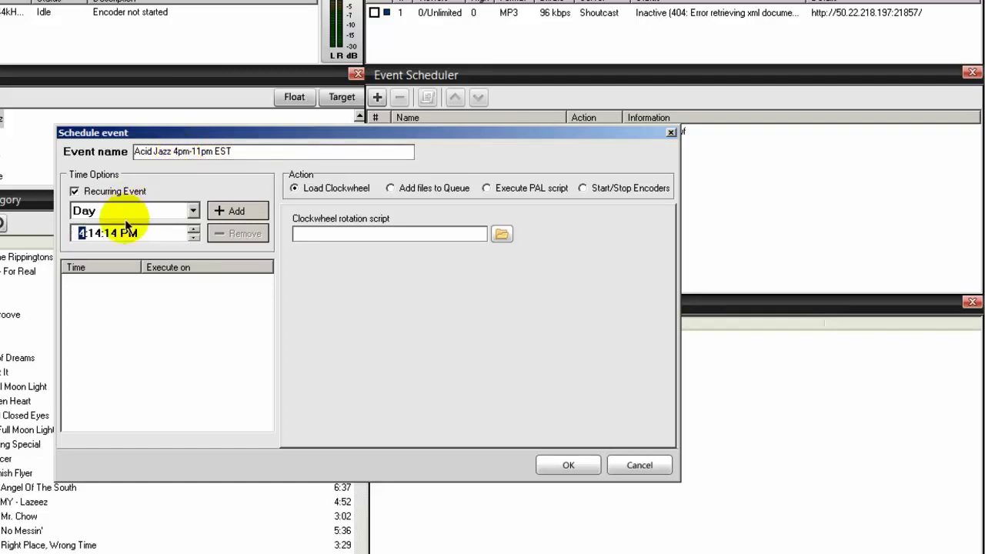
click(97, 233)
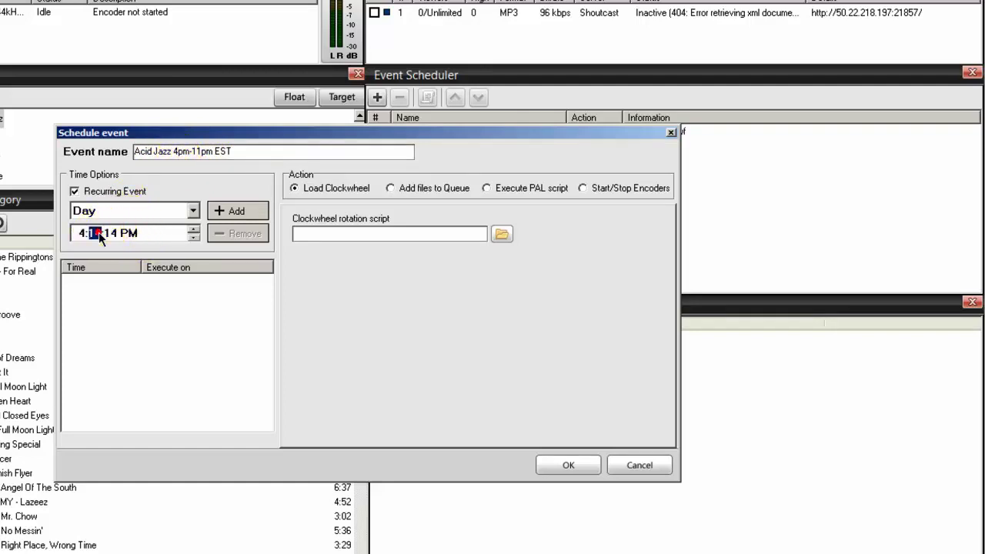
text(0000)
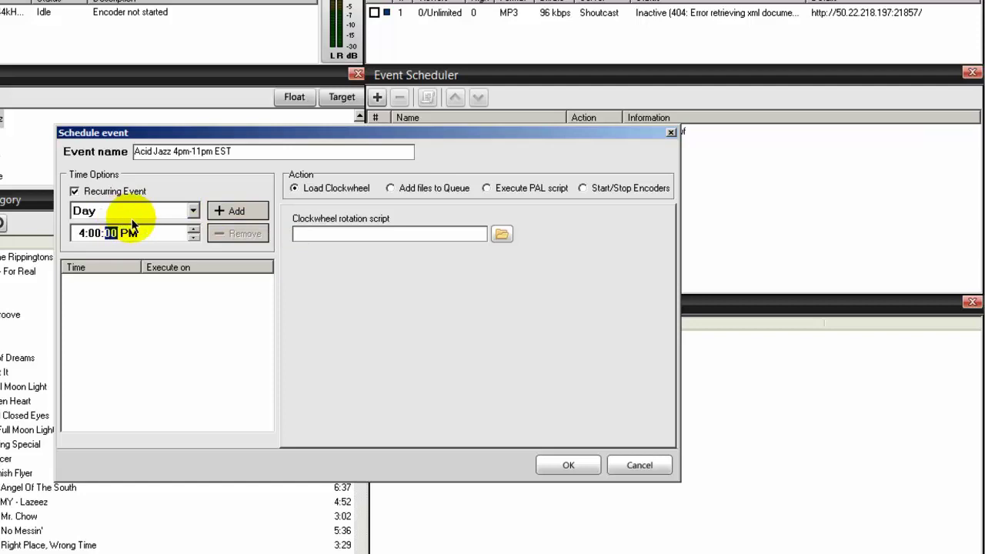
click(81, 233)
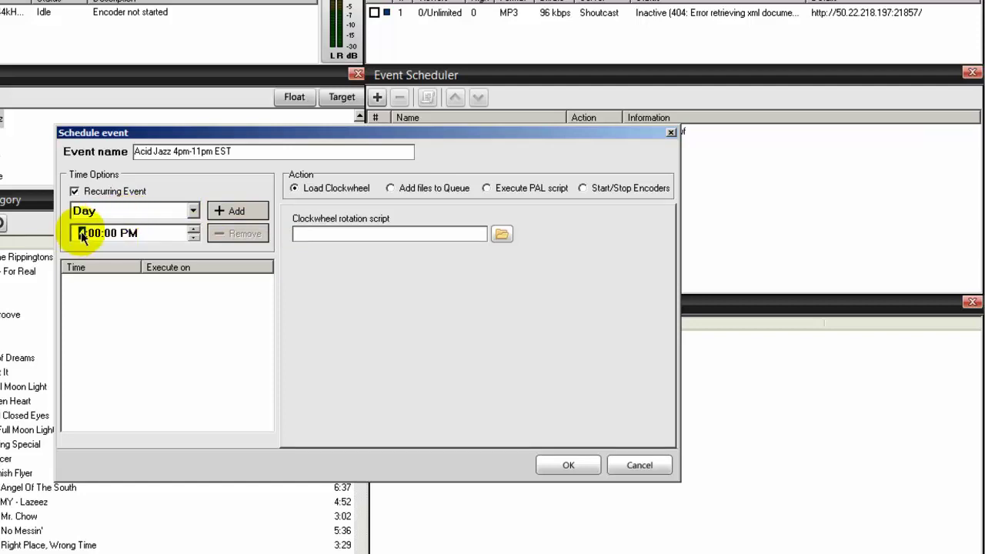
text(345)
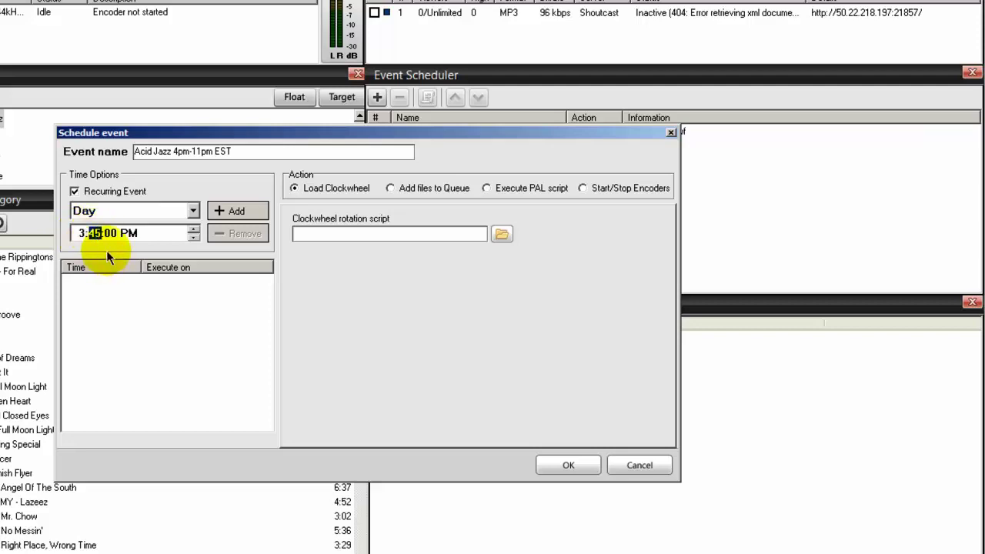
click(225, 214)
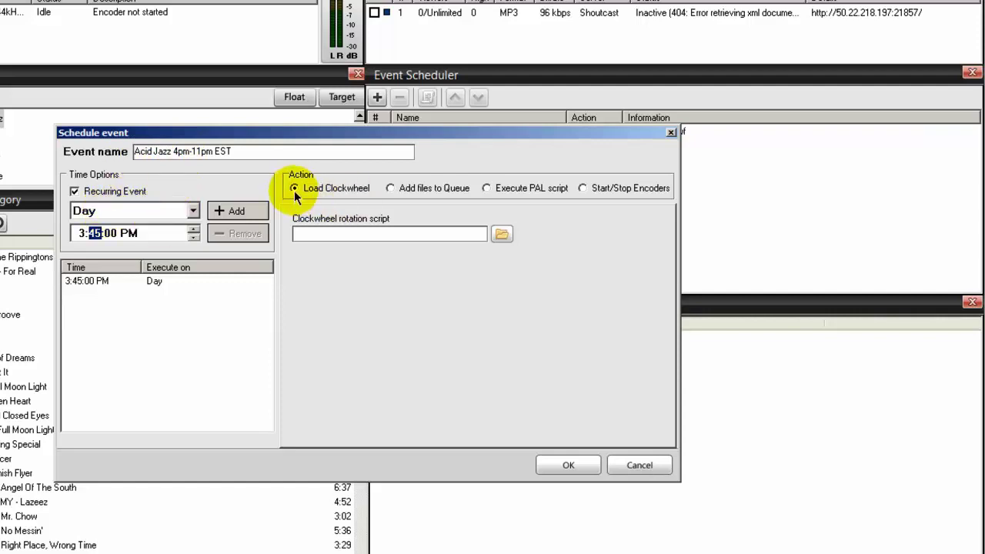
Attach acidjazz.cwf, save the Acid Jazz event, and view the Acid Jazz category's tracks
click(501, 235)
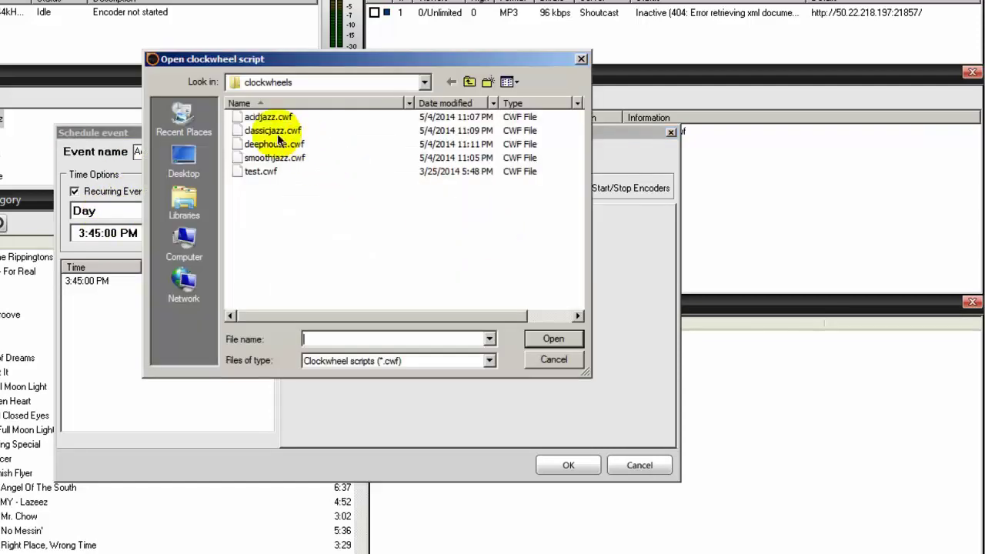
click(262, 118)
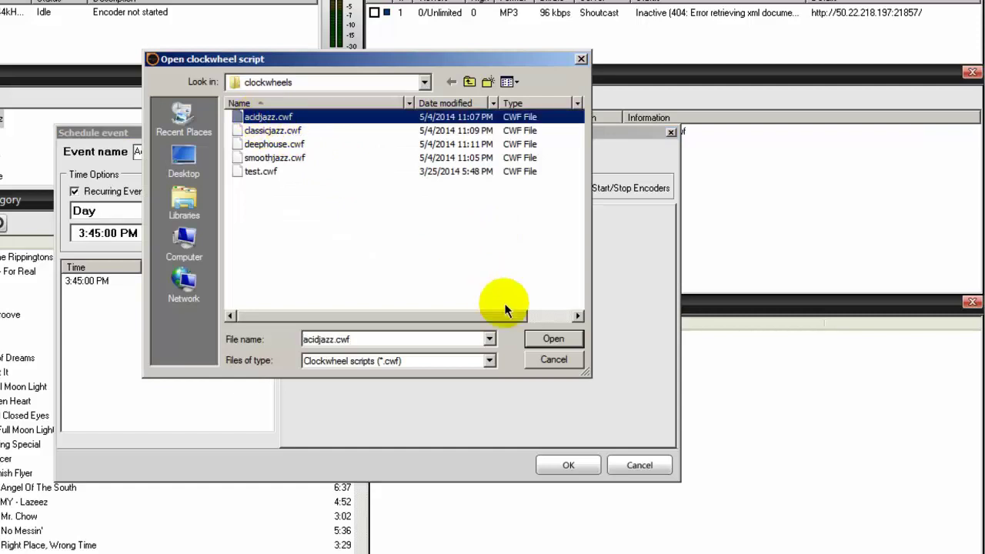
click(551, 339)
click(570, 465)
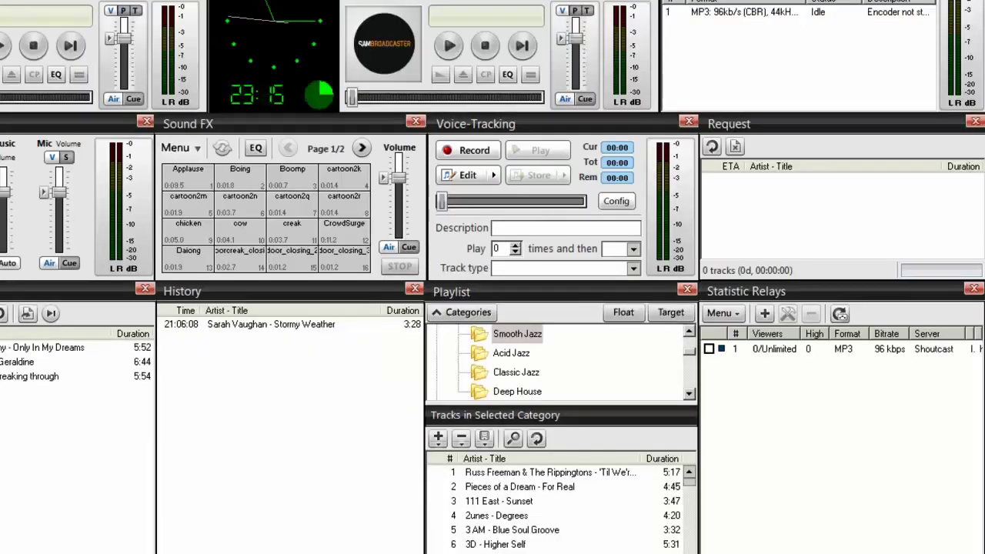
click(511, 354)
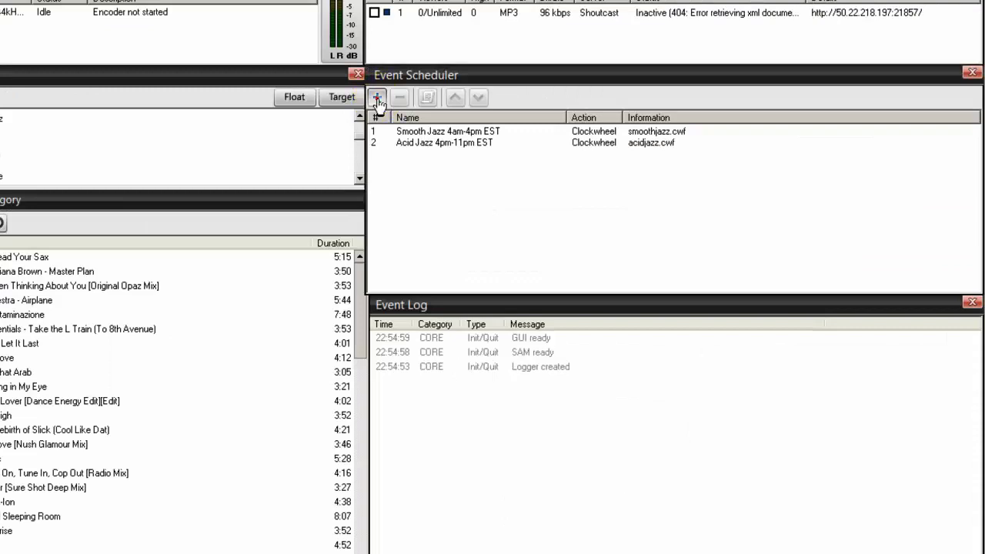
Create an event named 'Classic Jazz 11pm-1am EST' set to recur daily
click(377, 98)
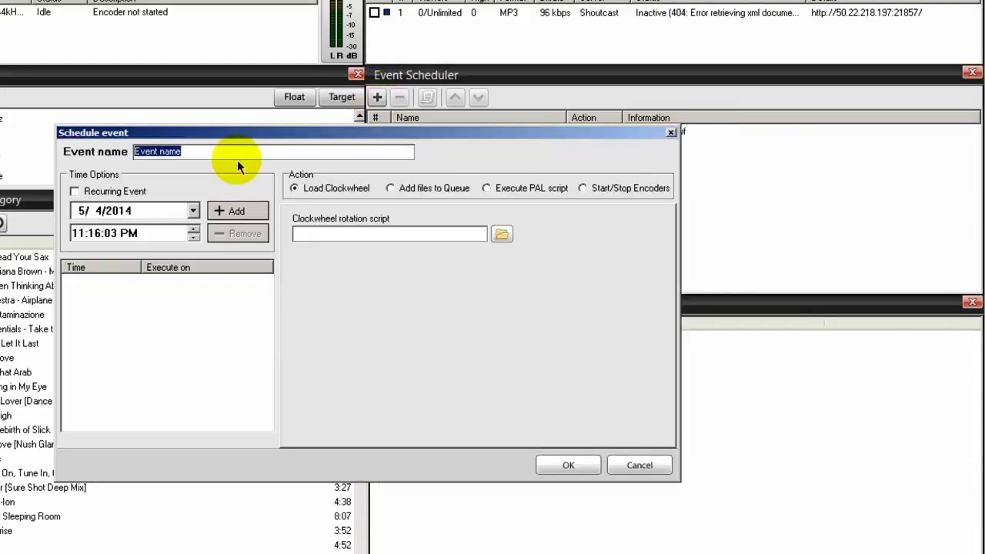
text(Classic)
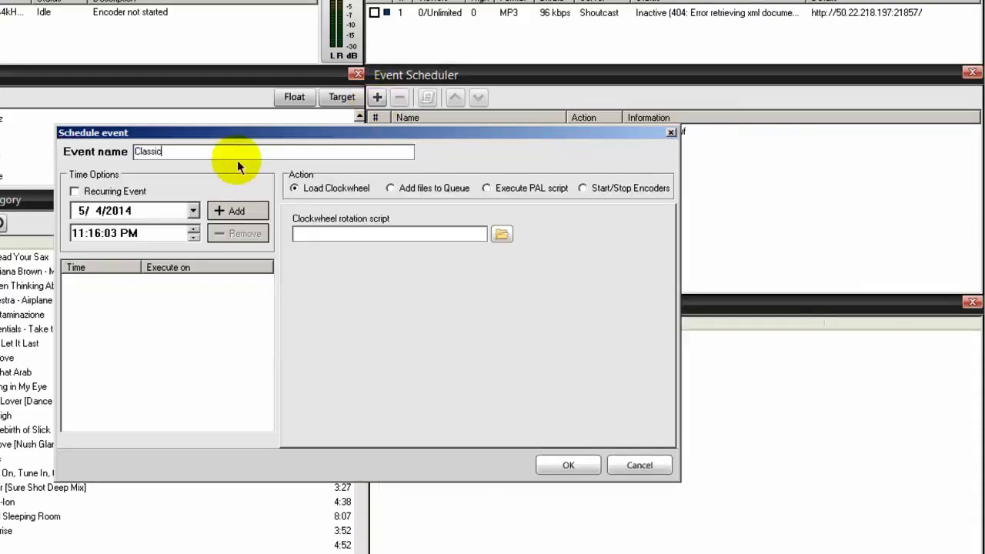
text( Jazz 11pm-1am EST)
click(90, 191)
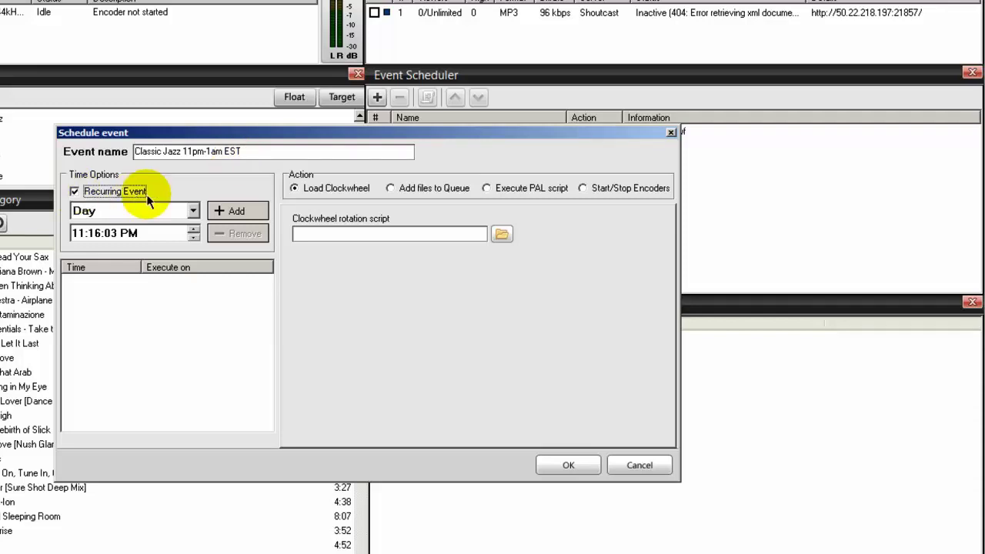
Add a 10:45:00 PM daily run time to the Classic Jazz event
click(75, 234)
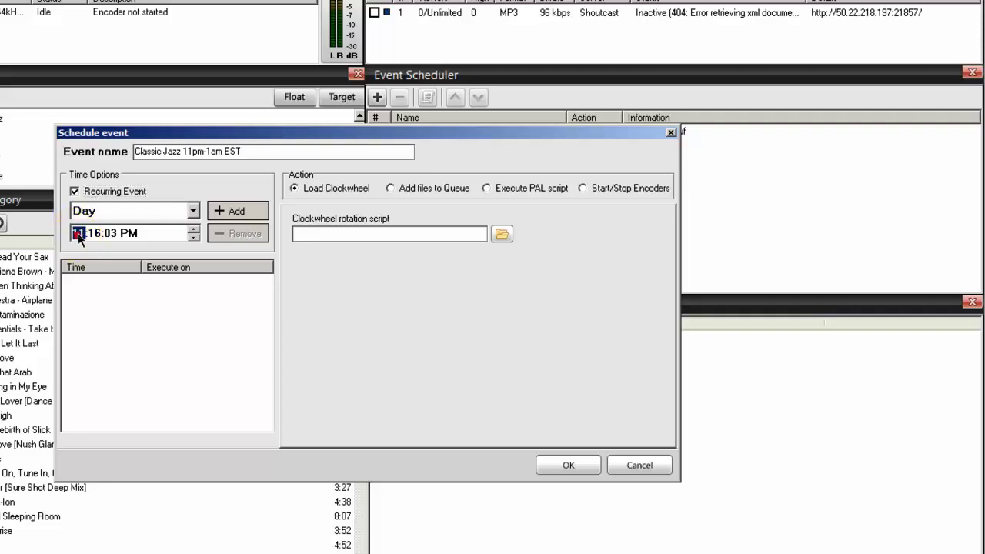
text(10)
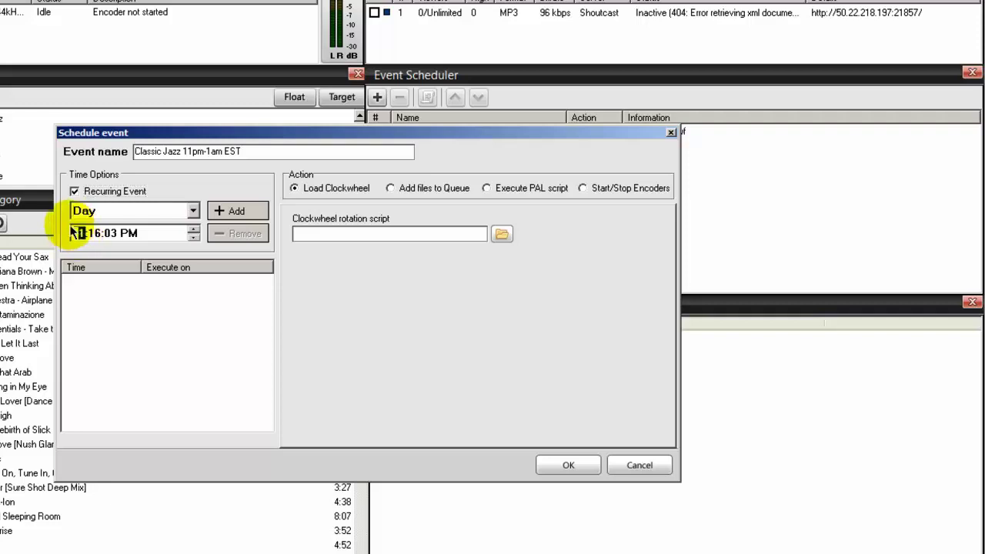
key(Right)
text(45)
key(Right)
text(00)
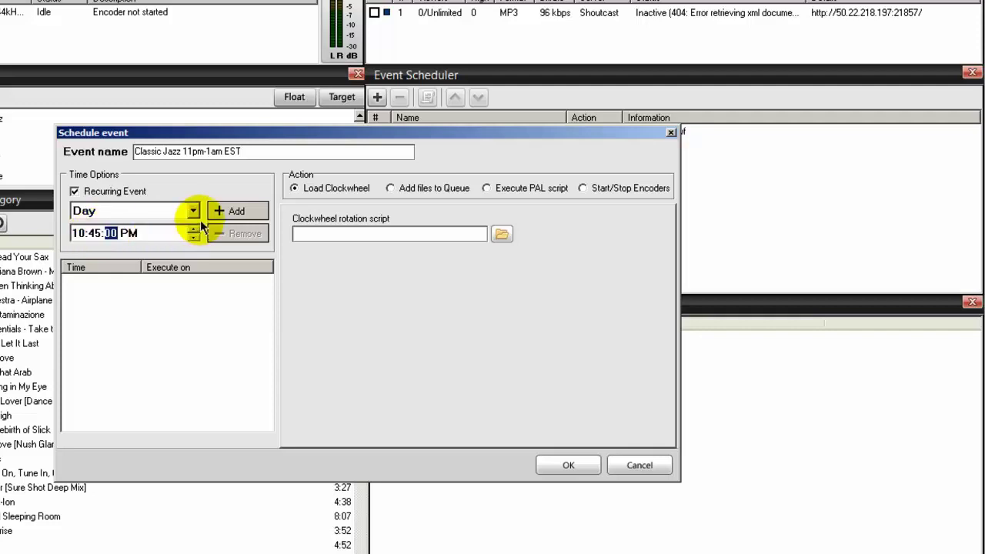
click(224, 211)
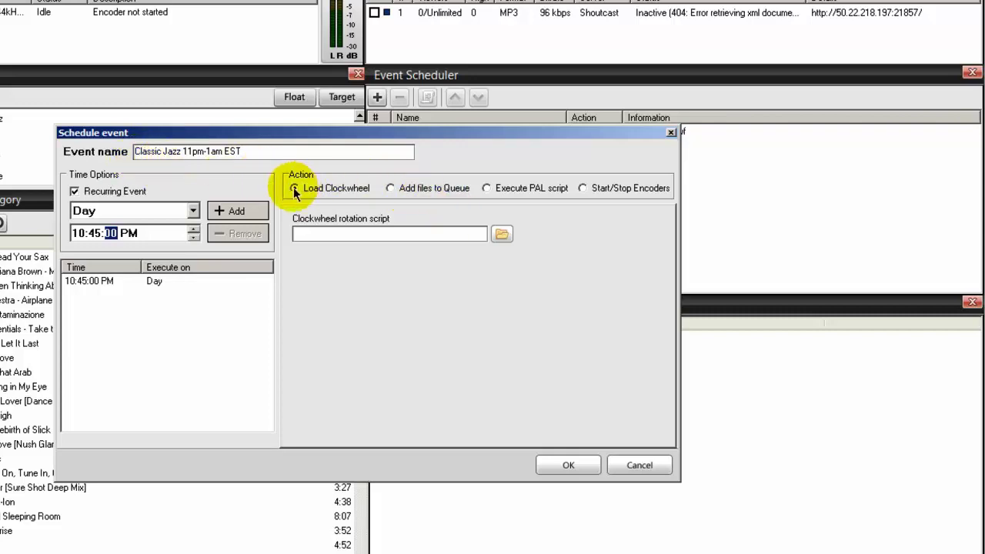
Load classicjazz.cwf as the clockwheel script and save the Classic Jazz 11pm-1am EST event
click(501, 233)
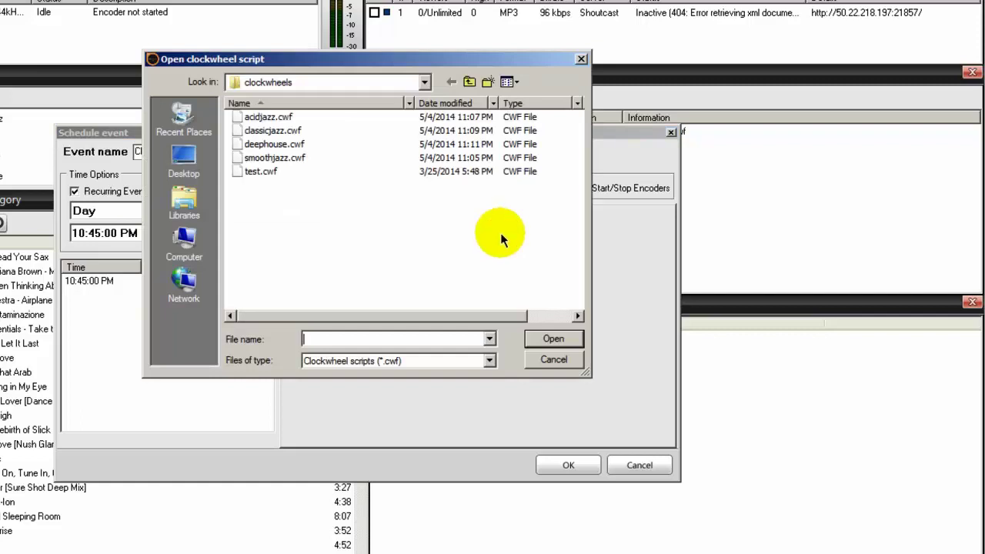
click(273, 133)
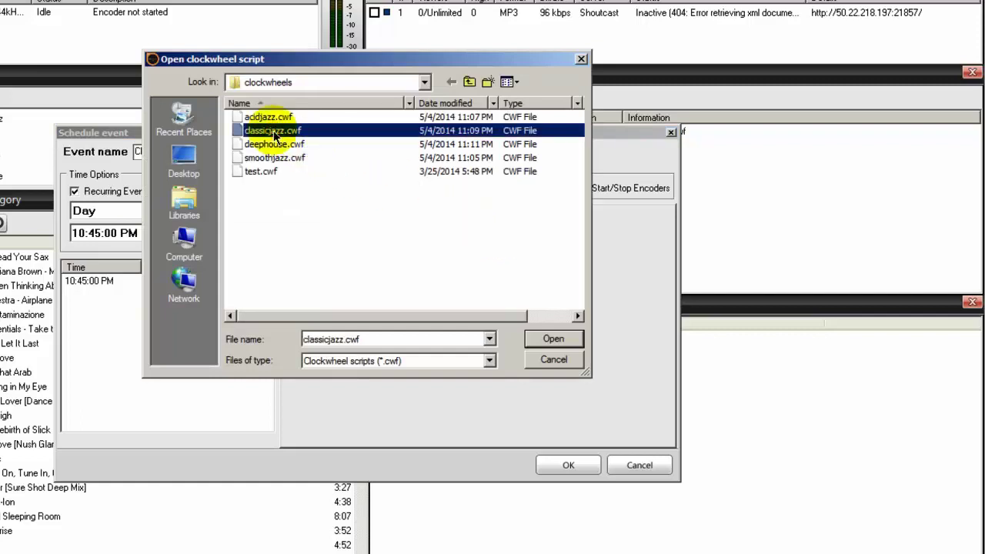
click(553, 339)
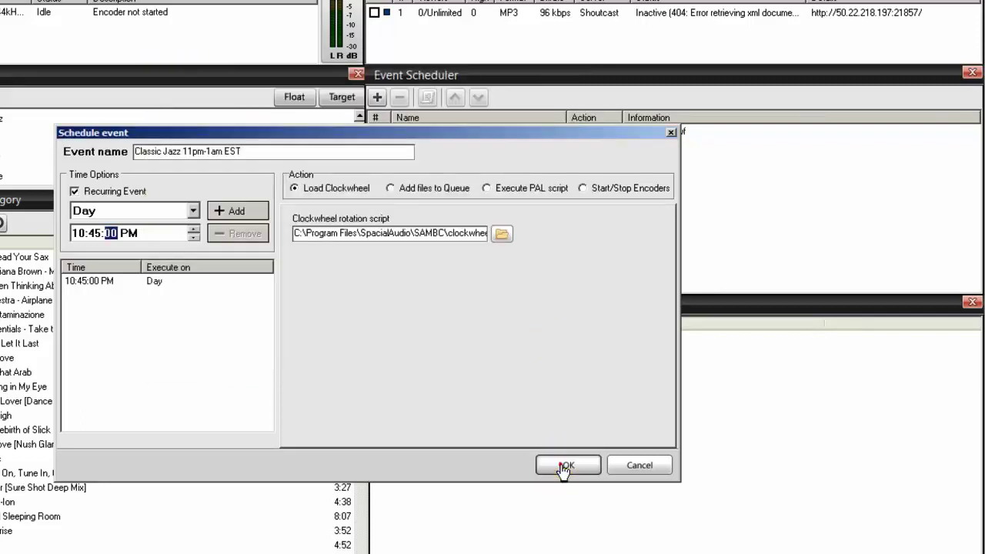
click(563, 465)
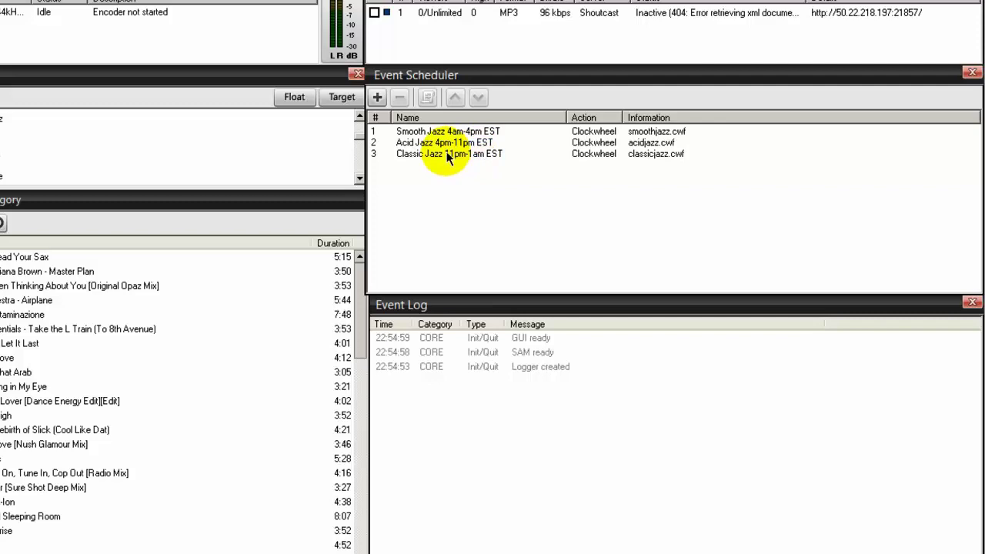
Create a new event named 'Deep House 1am-4am' and mark it as recurring
click(377, 98)
text(Deep )
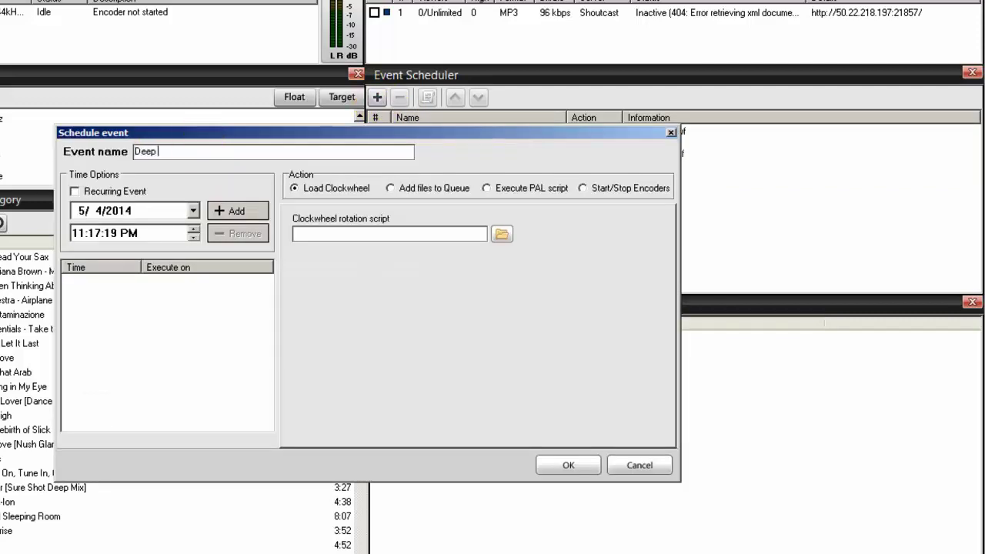
text(House)
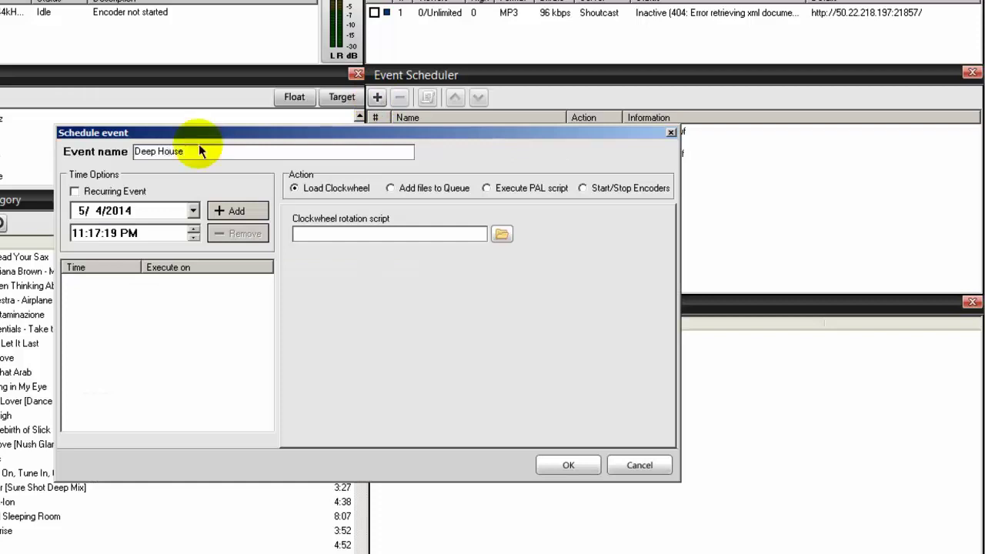
text( 1)
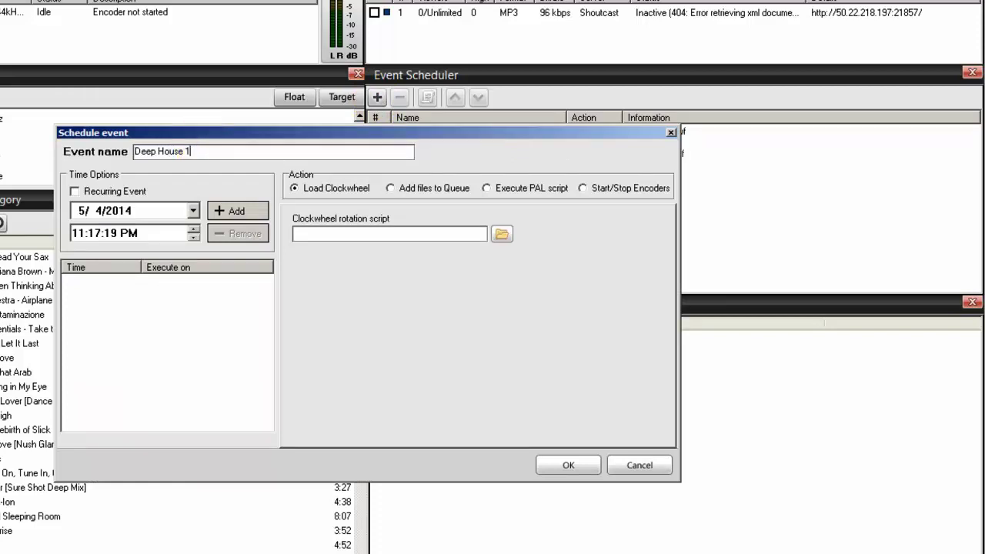
text(an)
text(-)
text(4)
text(am)
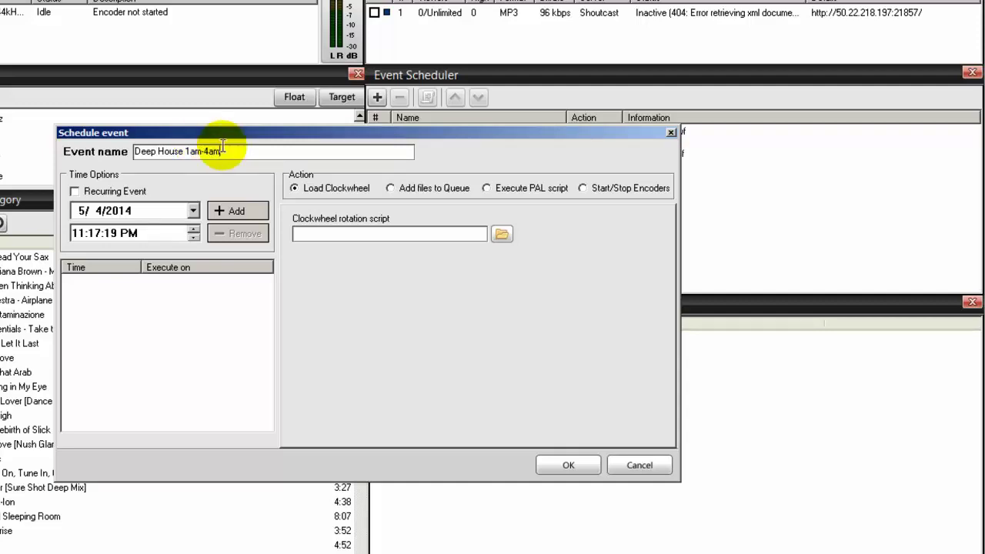
click(74, 192)
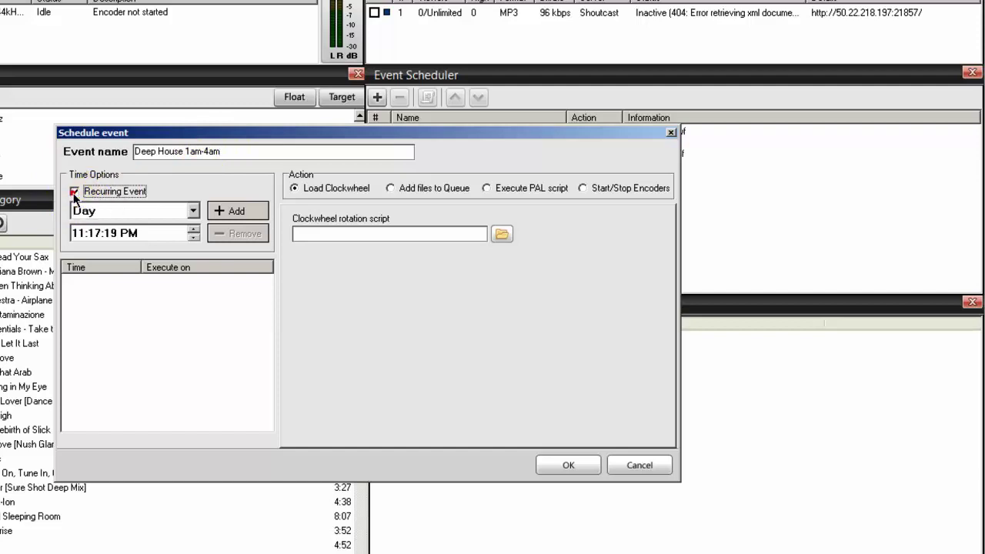
Add a daily run time of 12:45:00 AM to the Deep House event
click(75, 234)
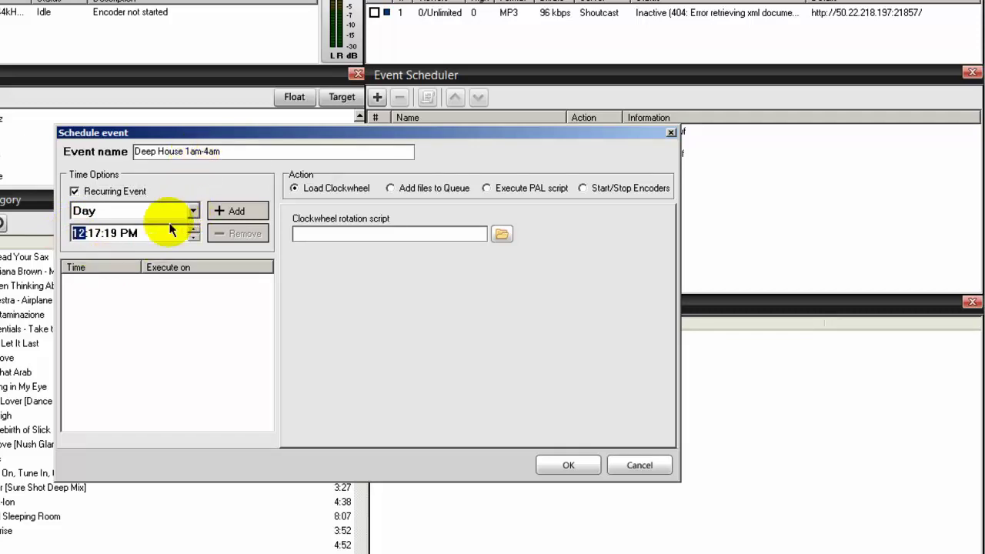
click(95, 233)
text(45)
click(108, 235)
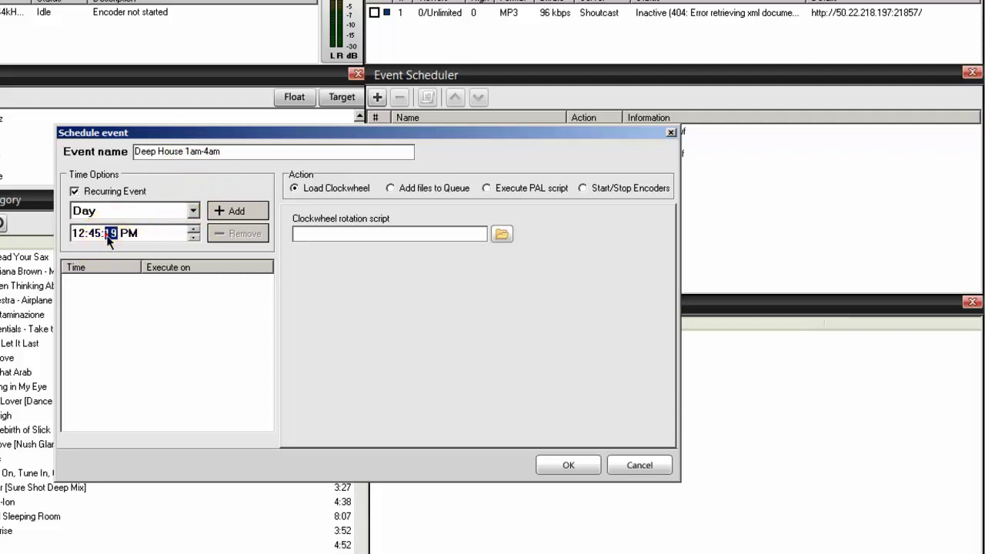
text(00)
click(129, 234)
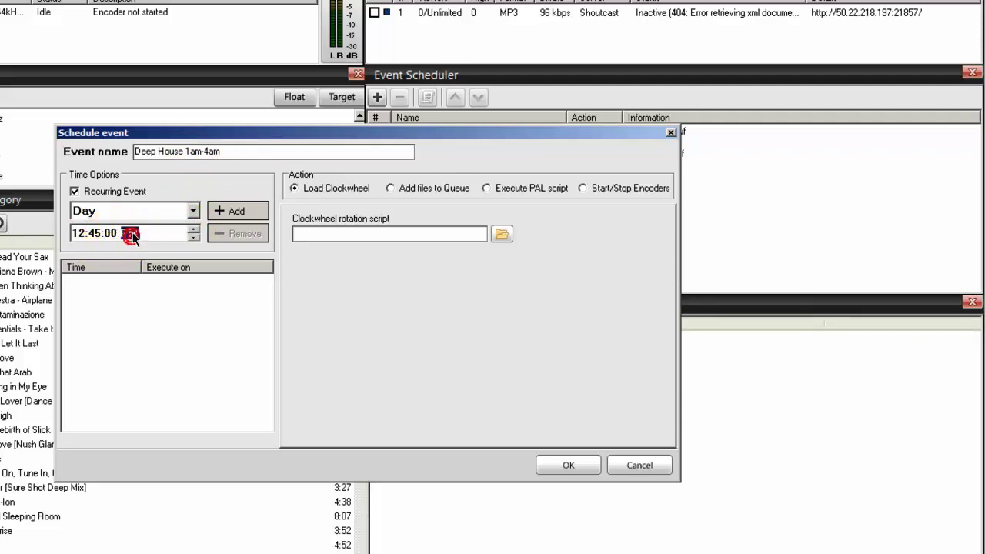
key(a)
click(234, 212)
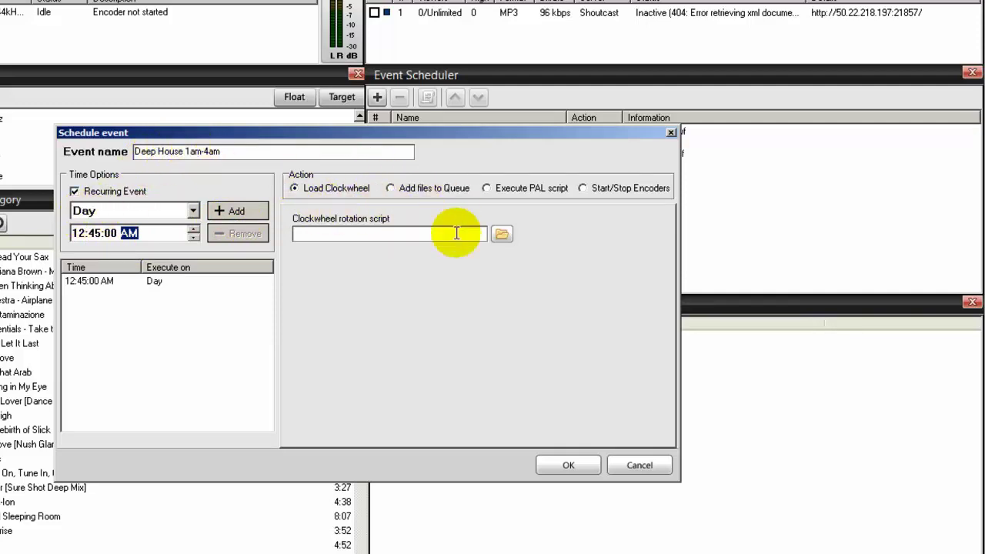
Load deephouse.cwf, save the Deep House 1am-4am event, and return to the Desktop A deck layout
click(501, 234)
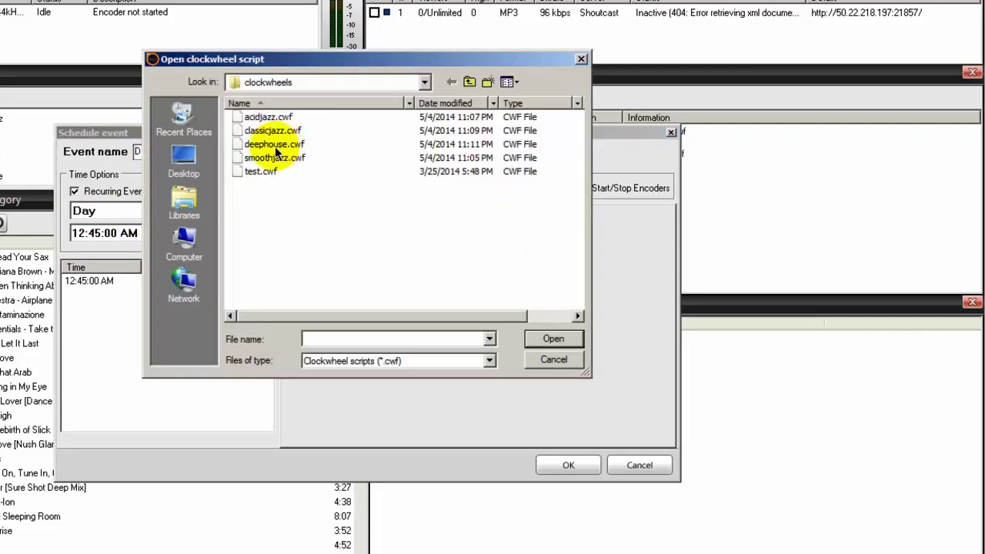
click(275, 145)
click(556, 339)
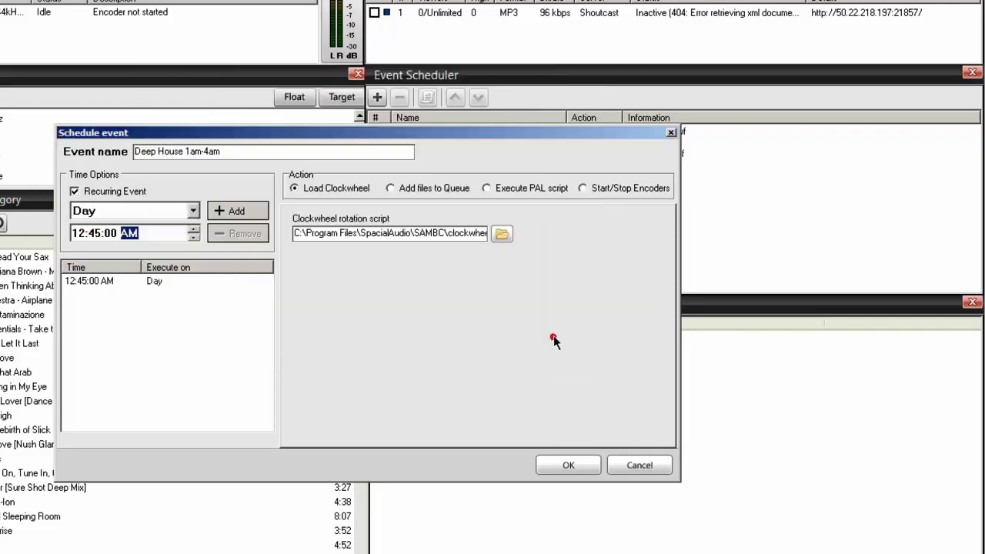
click(568, 468)
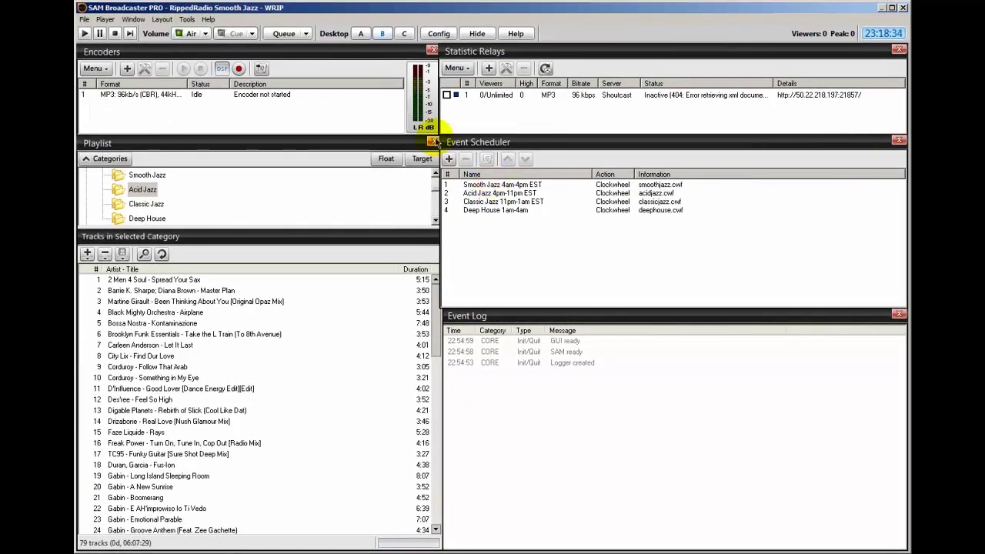
click(363, 34)
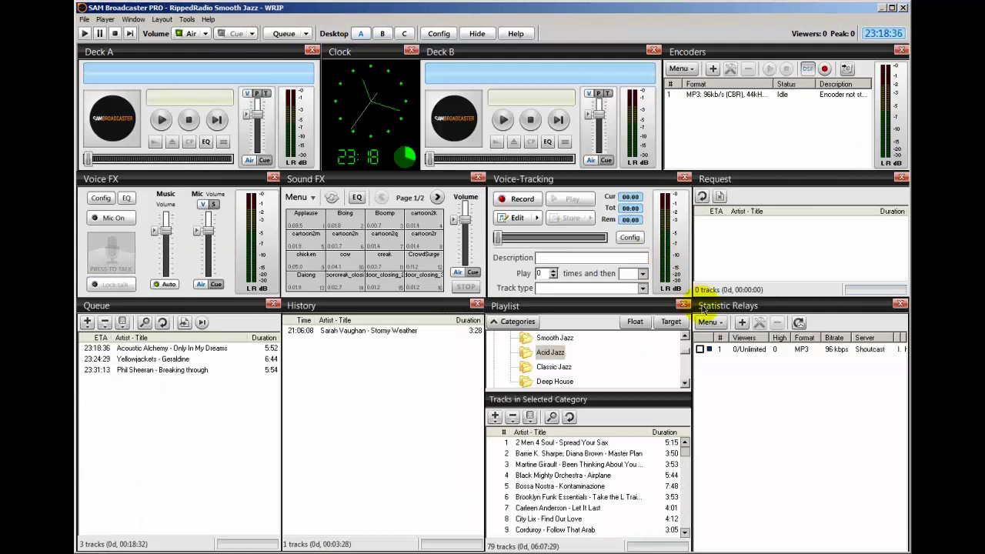